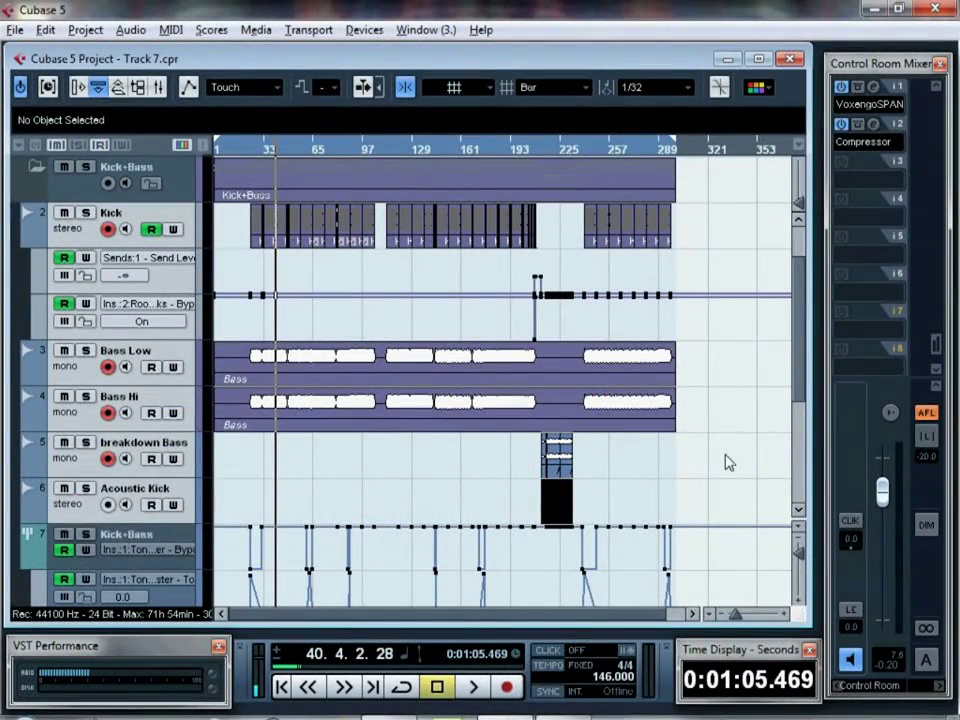
Step: Select the Bass Low track and dismiss its context menu without choosing anything
key("Up")
key("Up")
key("Up")
key("Up")
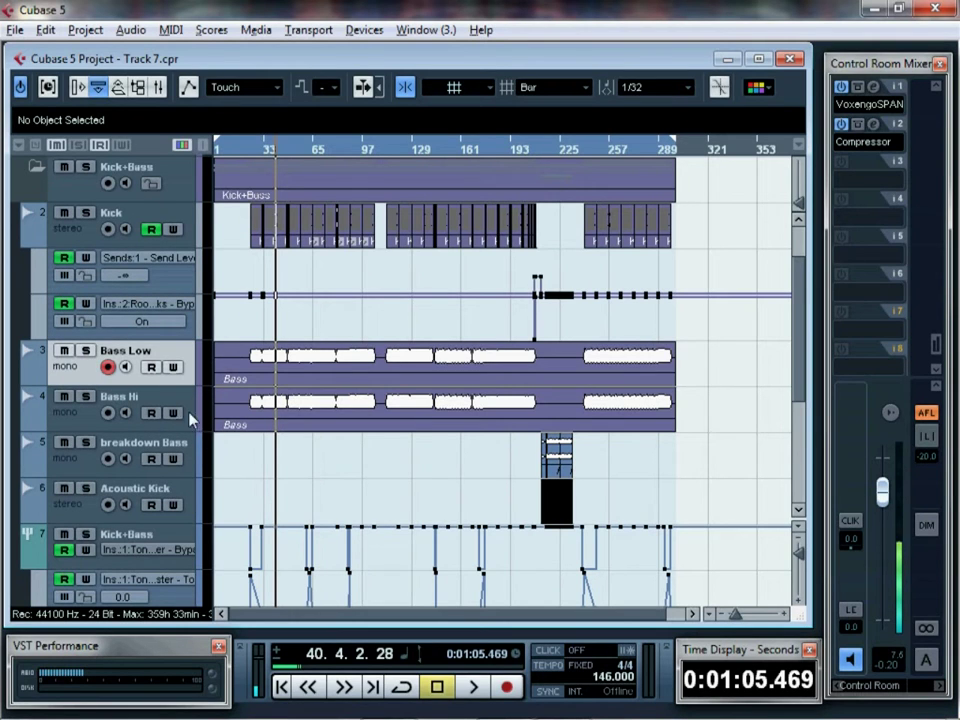
right_click(195, 368)
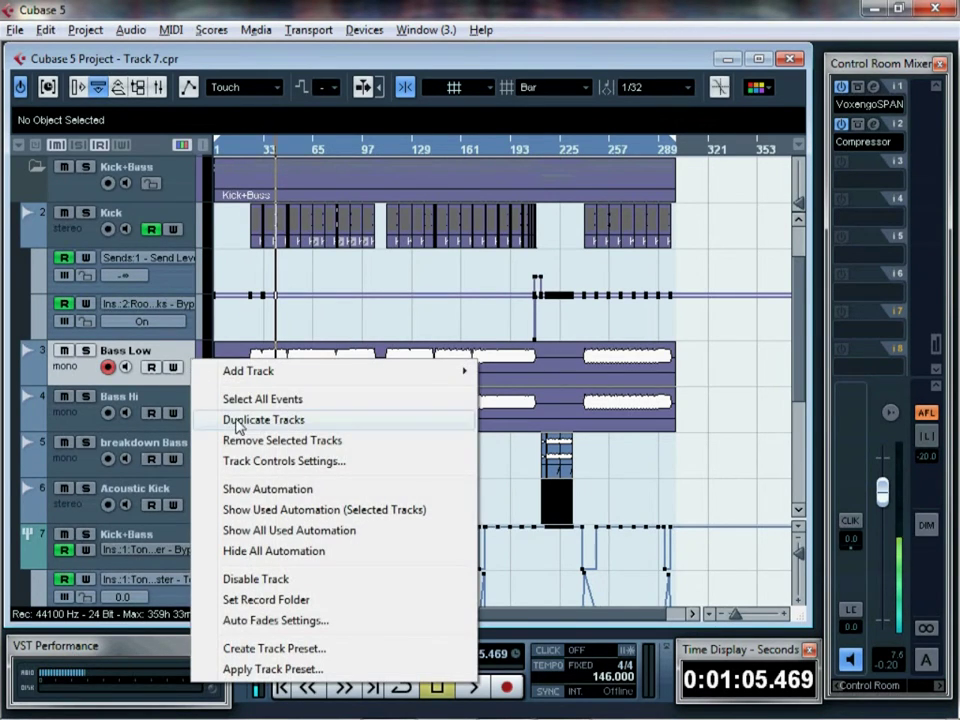
left_click(563, 480)
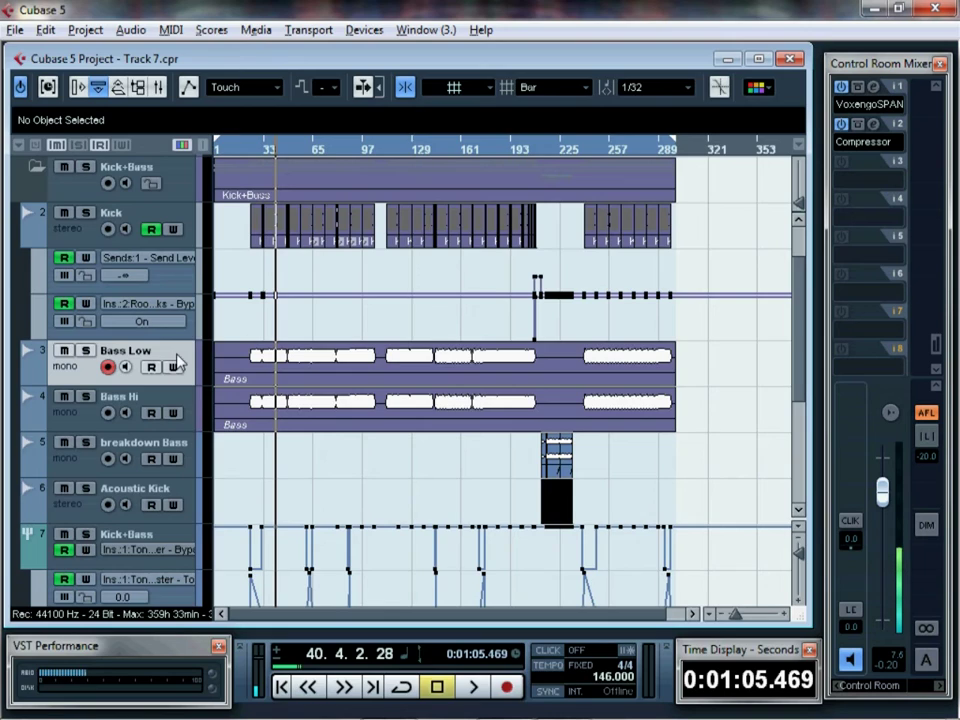
Step: Open the mixer, show all channels in it, and close it again
key("F3")
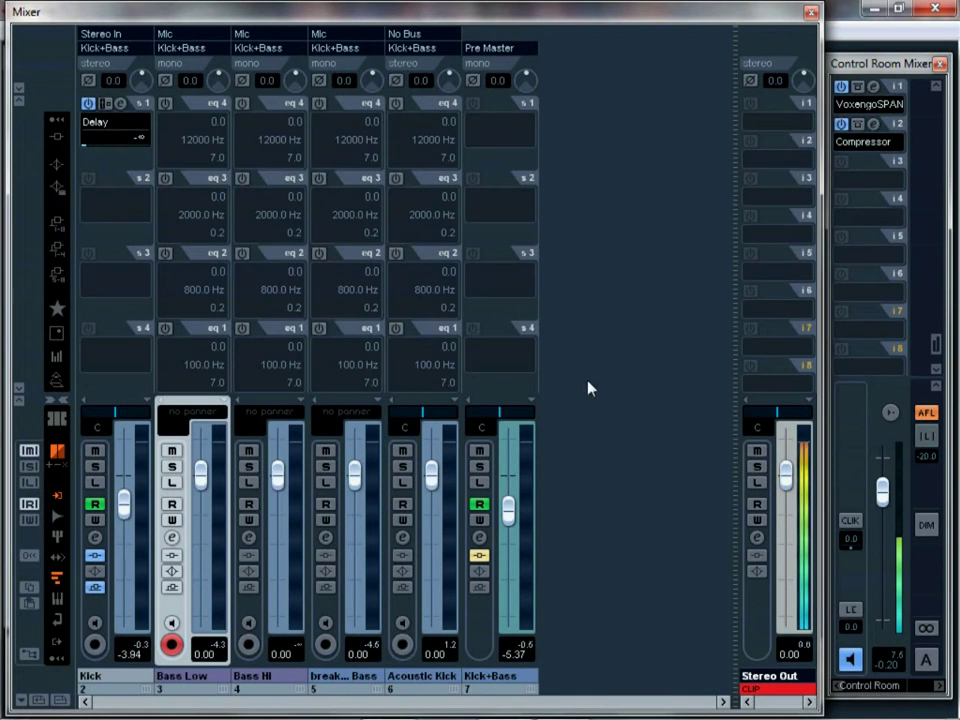
left_click(57, 452)
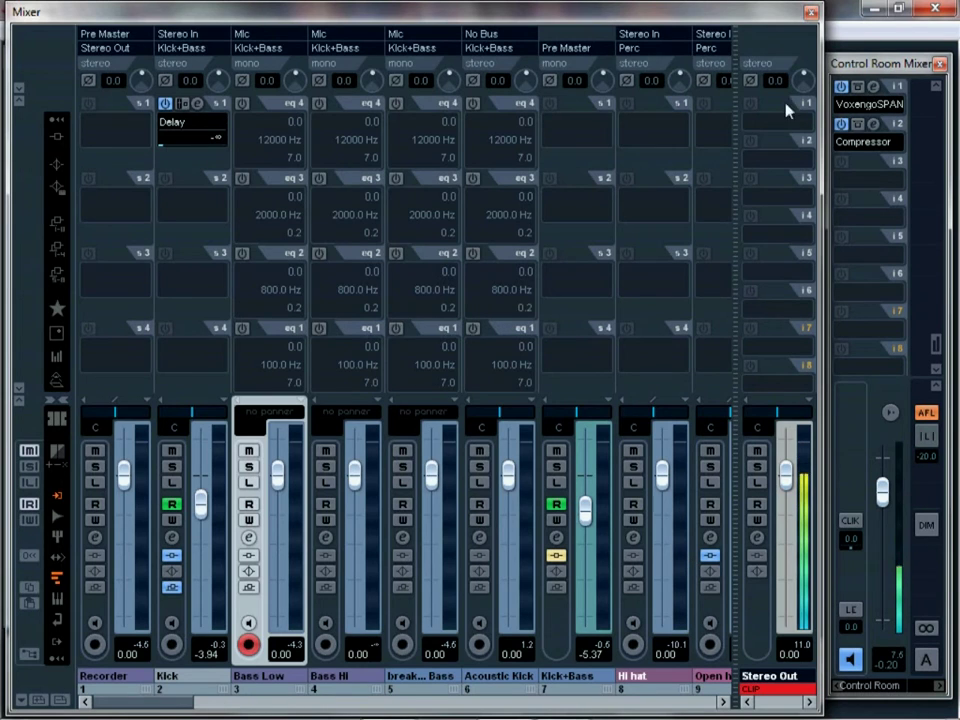
key("F3")
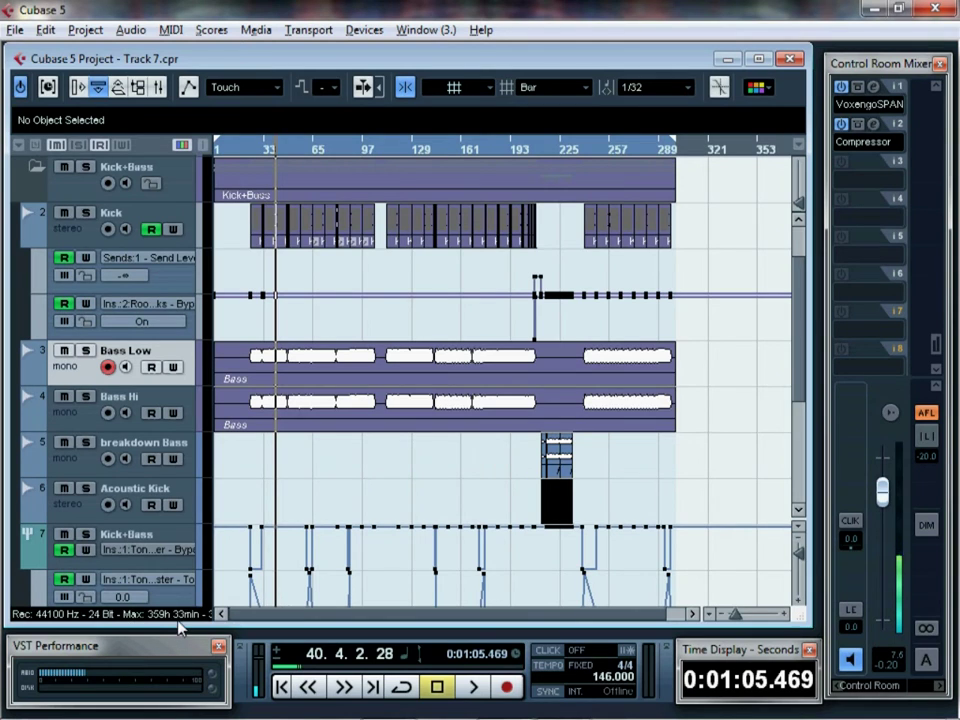
Step: Reopen the mixer and limit it to the group channels, then to Kick+Bass members
key("F3")
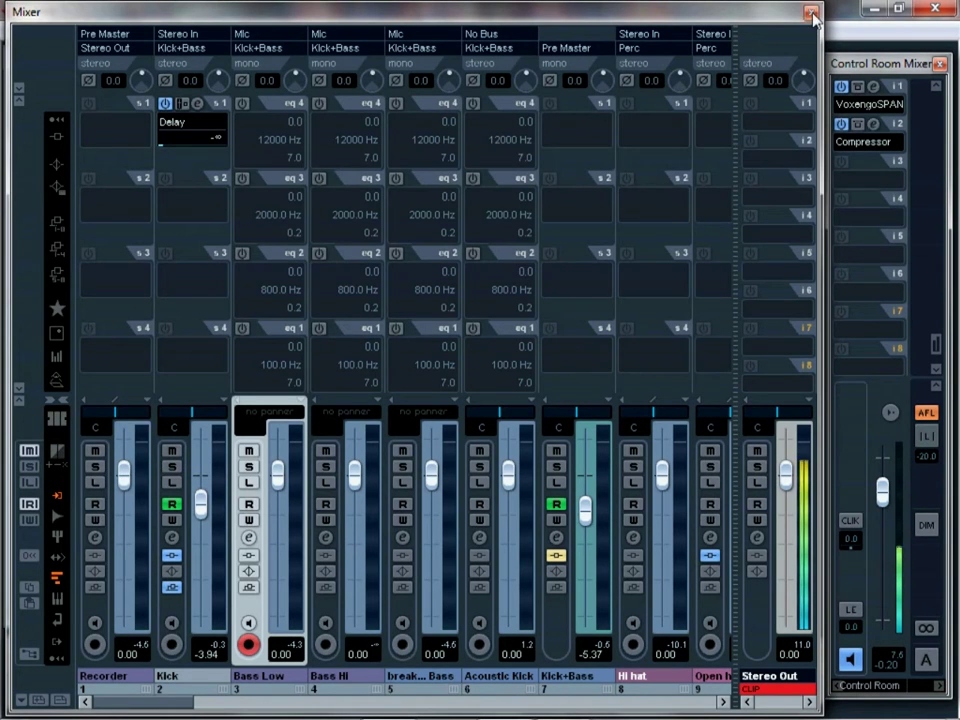
left_click(22, 700)
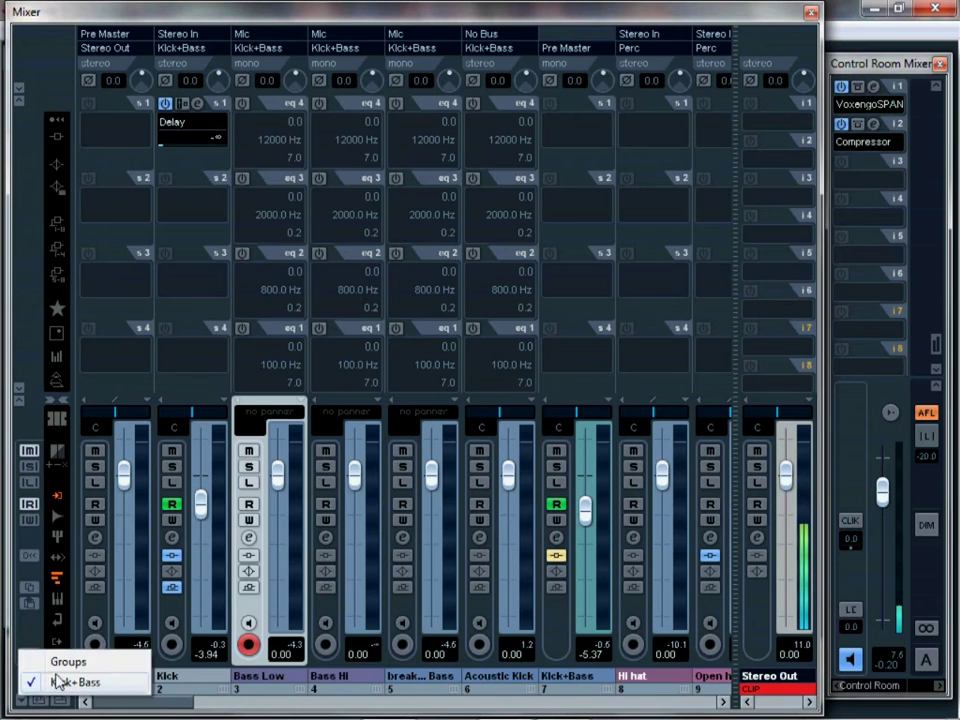
left_click(68, 661)
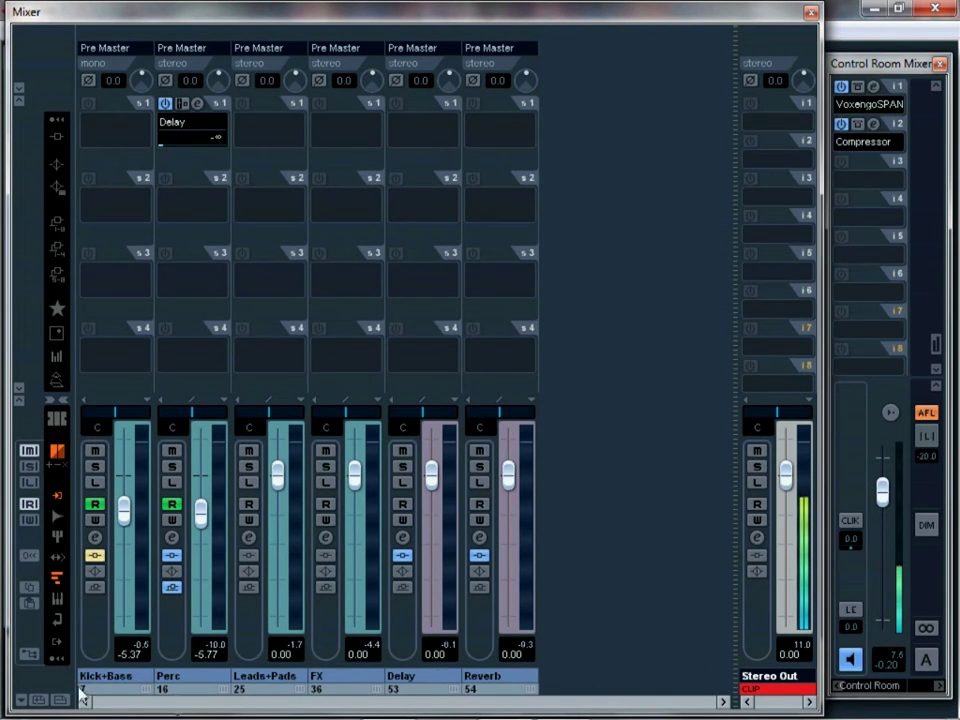
left_click(22, 700)
left_click(68, 688)
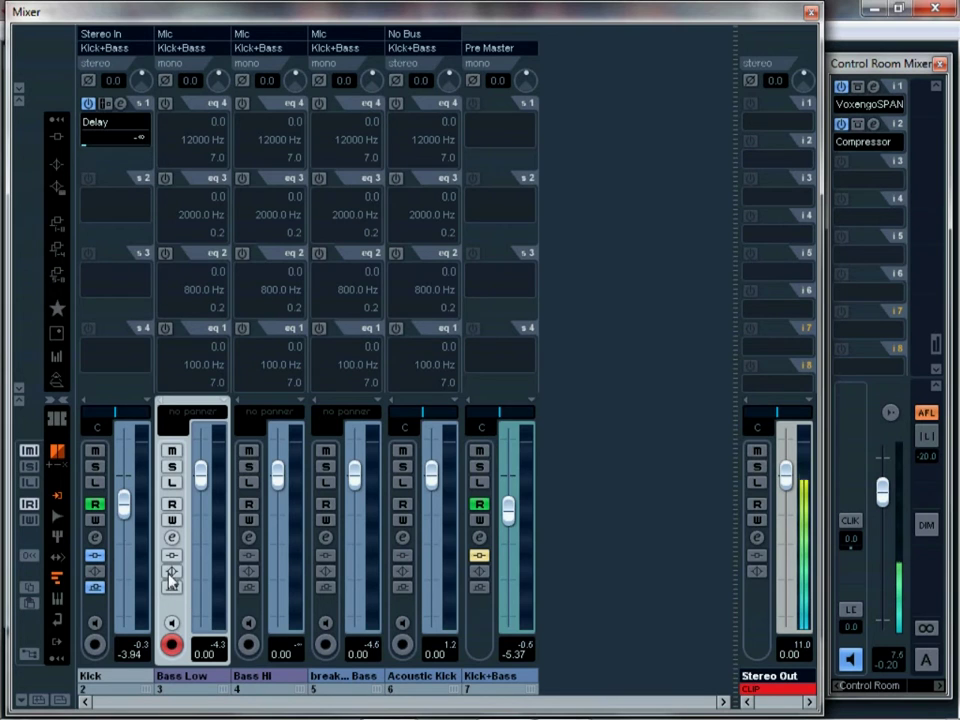
Step: Close the mixer, collapse the Kick+Bass folder and expand the Perc folder
left_click(811, 12)
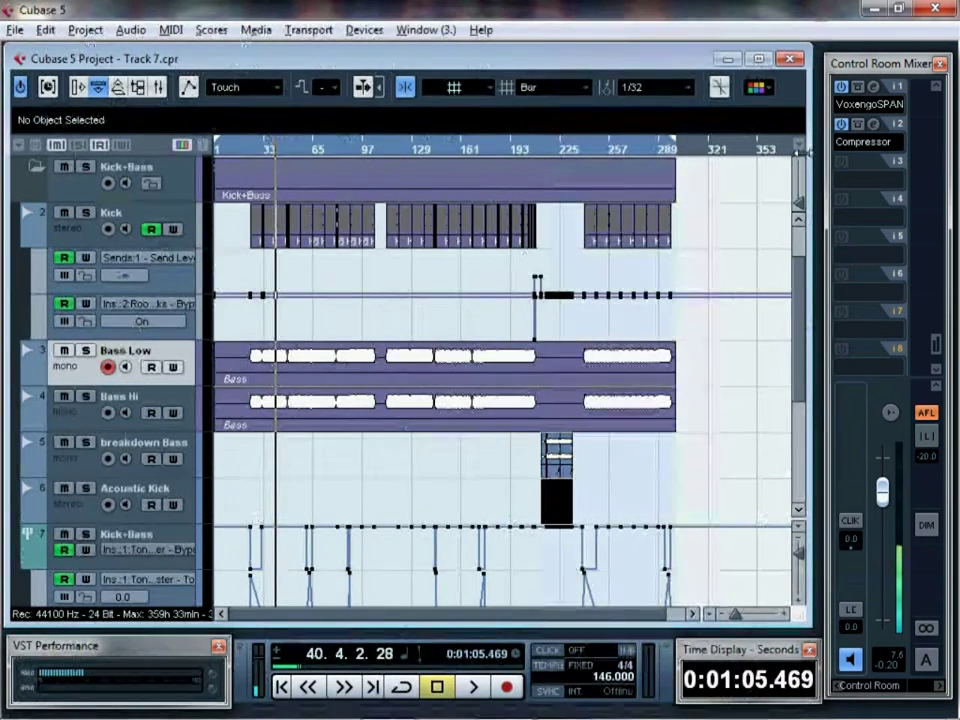
left_click(38, 170)
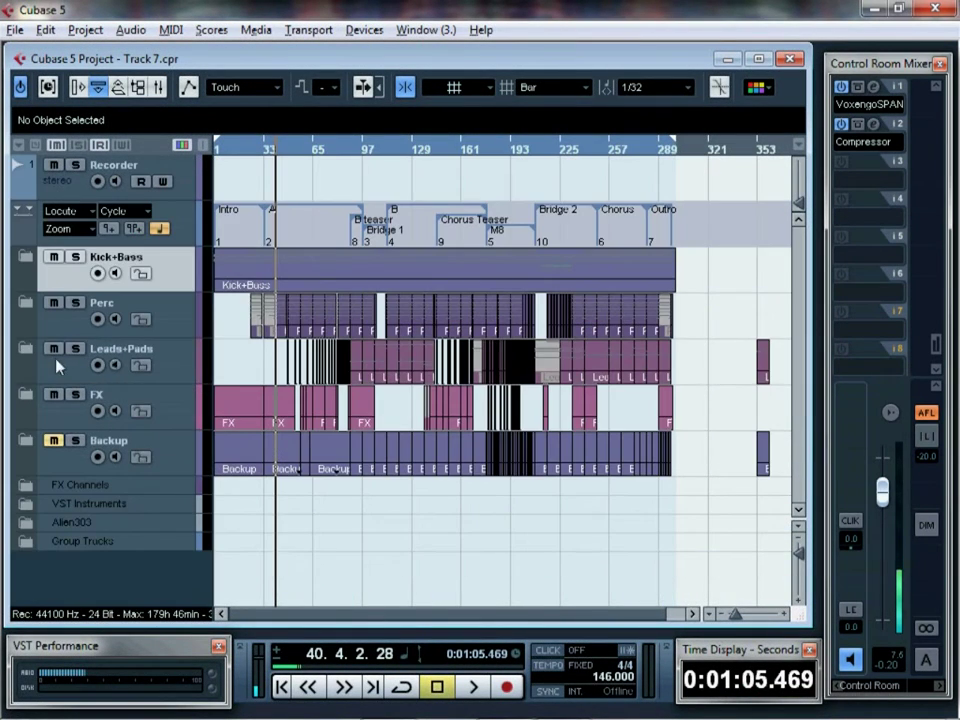
left_click(30, 310)
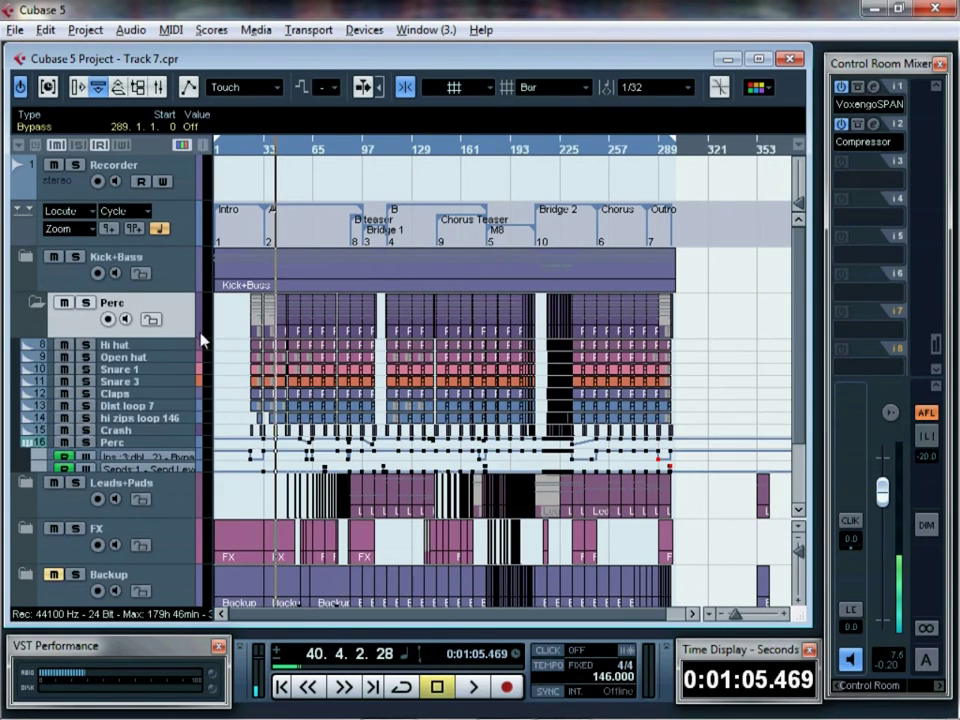
Step: Select the Perc tracks from Hi hat through Perc and reopen the mixer with F3
left_click(147, 344)
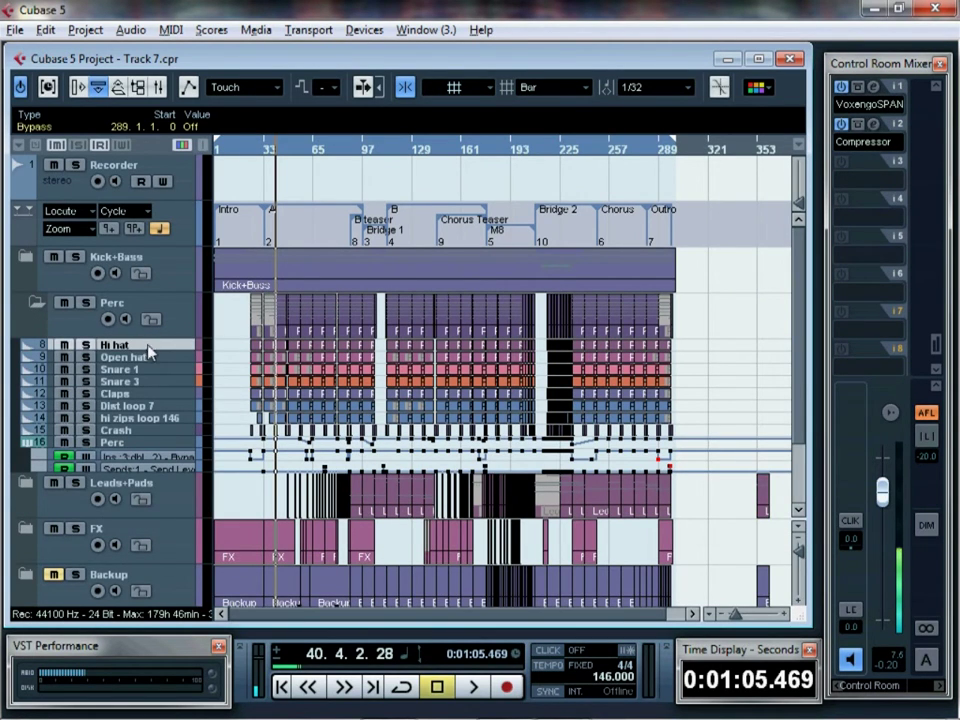
left_click(171, 443, "shift")
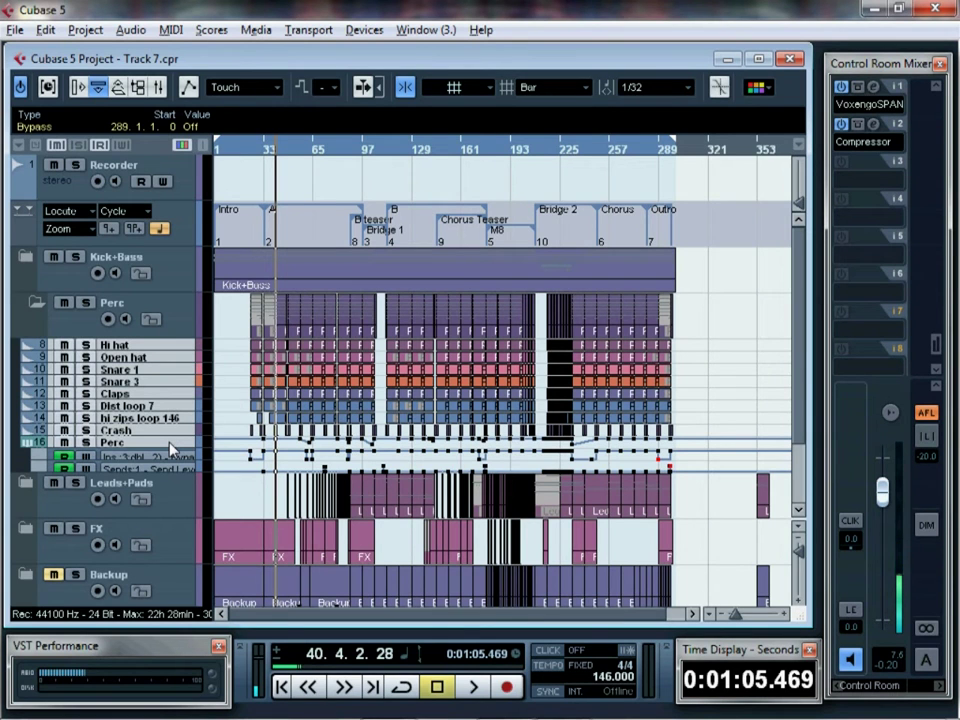
key("F3")
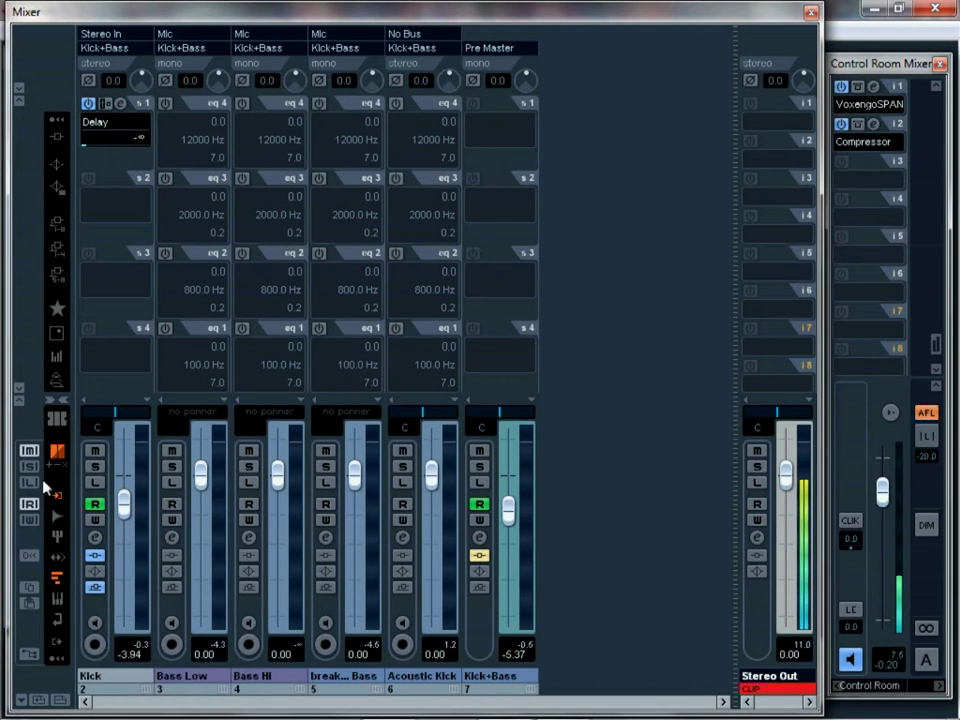
Step: Enable Can Hide on Kick, Bass Low, Bass Hi, Bass, Acoustic Kick and Kick+Bass
left_click(115, 403)
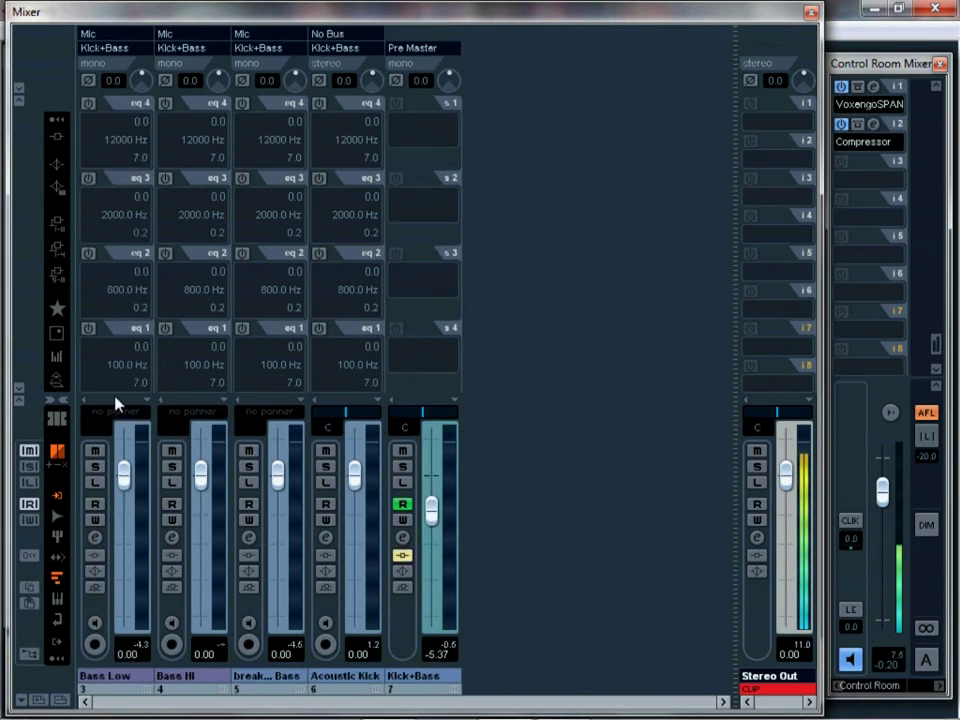
left_click(115, 403)
left_click(115, 403)
left_click(115, 403)
left_click(115, 403)
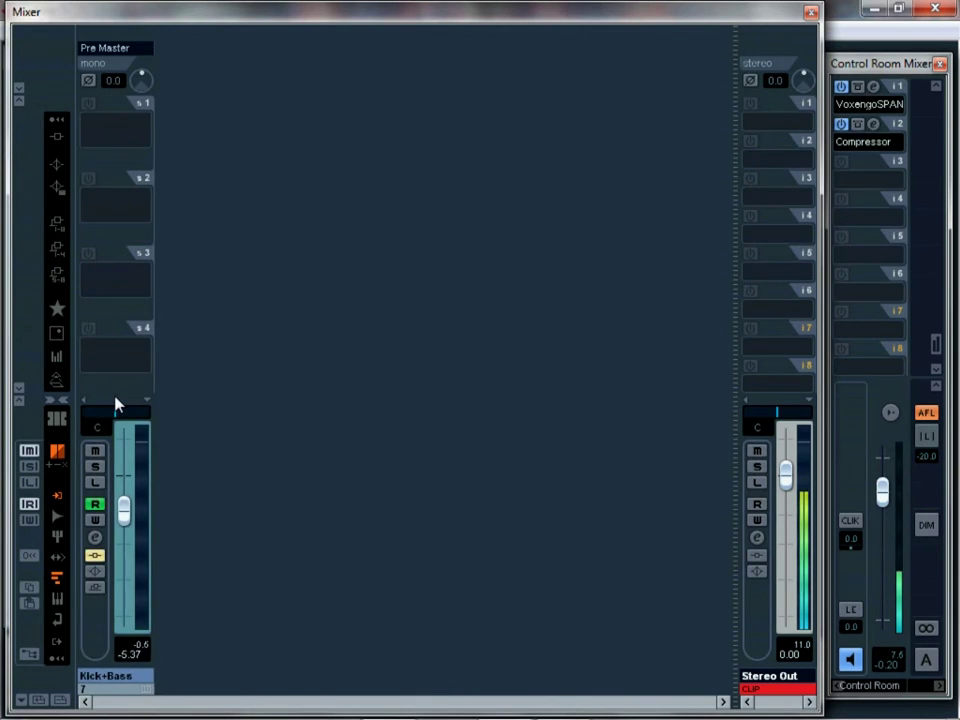
left_click(115, 403)
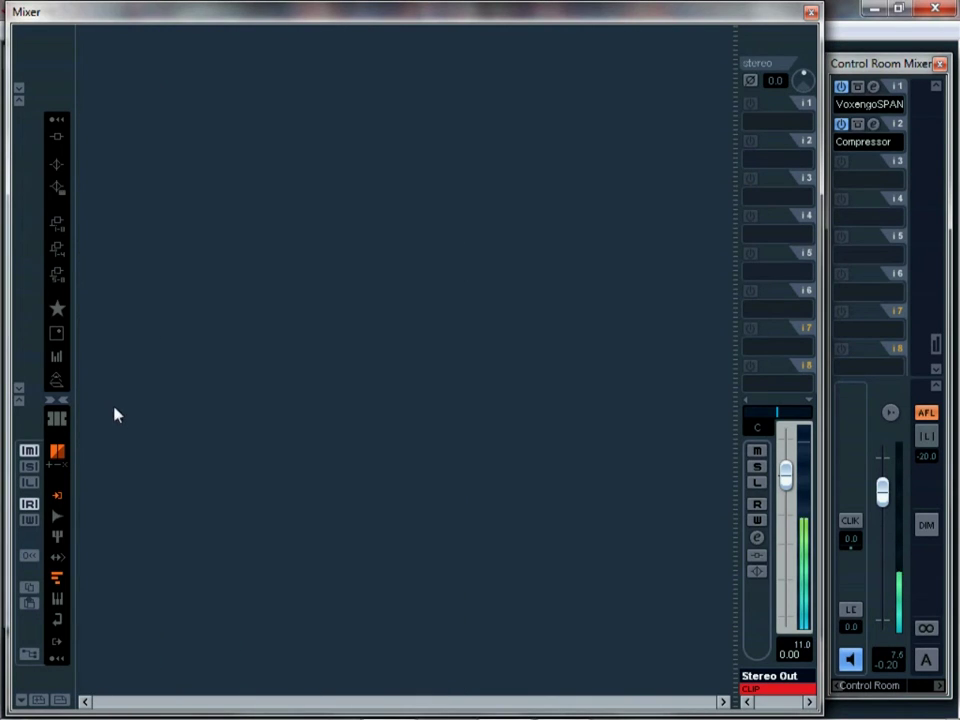
Step: Toggle Hide Channels off, on and off so all strips show again
left_click(59, 455)
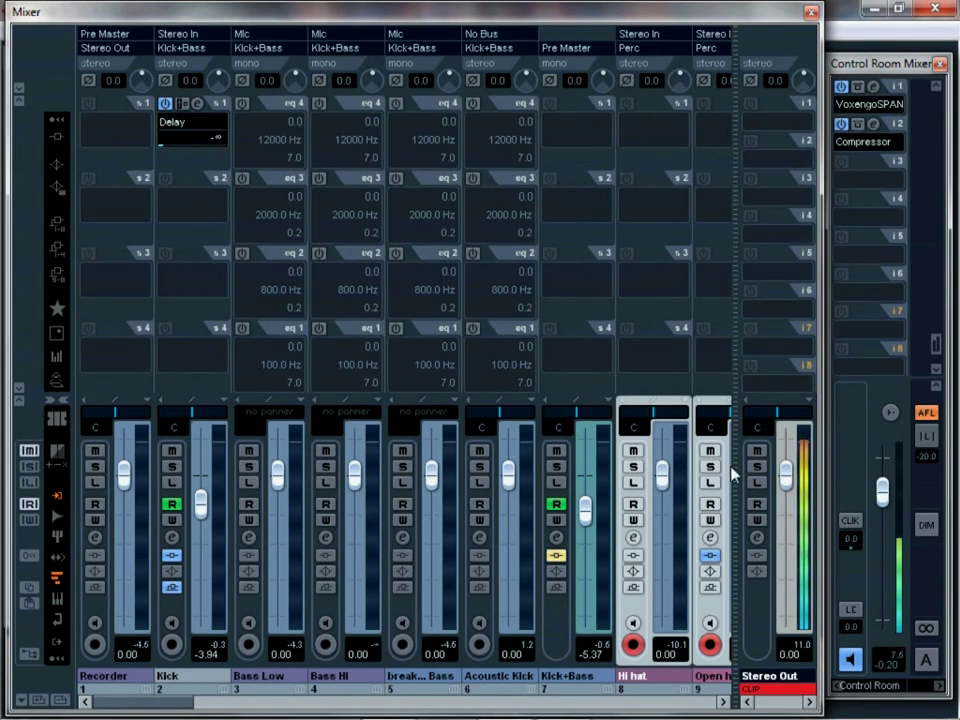
left_click(56, 455)
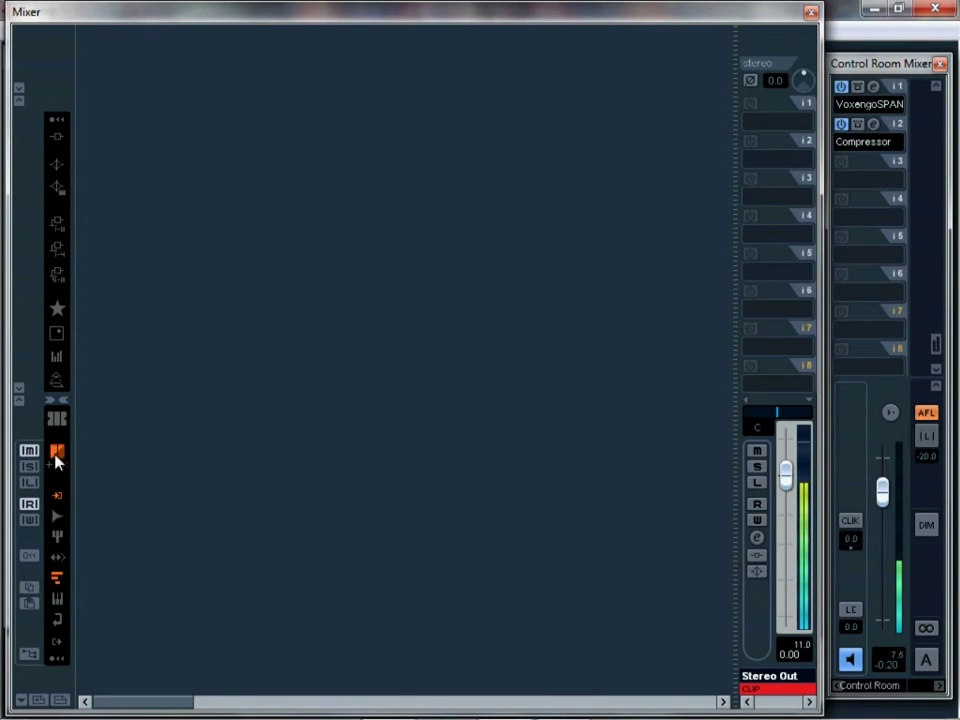
left_click(56, 455)
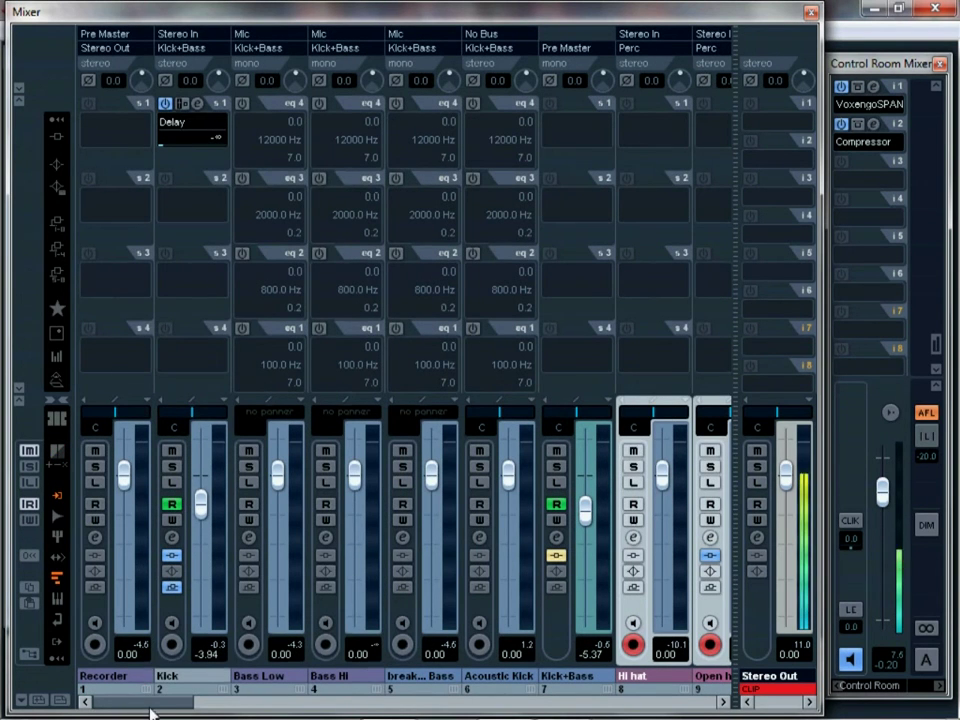
Step: Scroll the mixer until channels Hi hat through the Perc bus are in view
left_click_drag(152, 702, 214, 710)
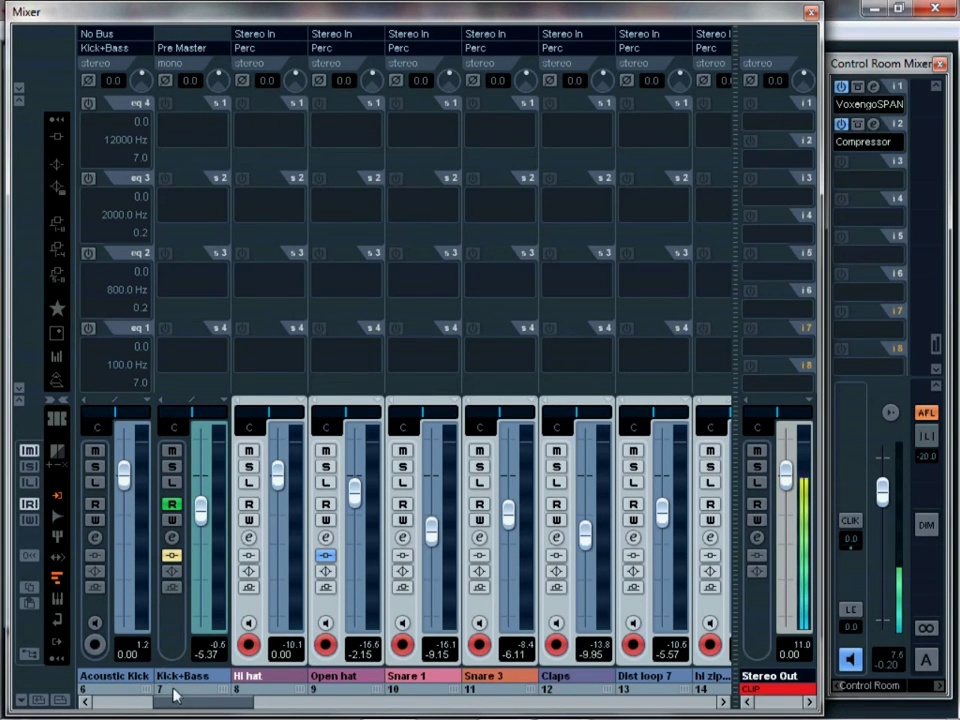
left_click_drag(180, 705, 213, 707)
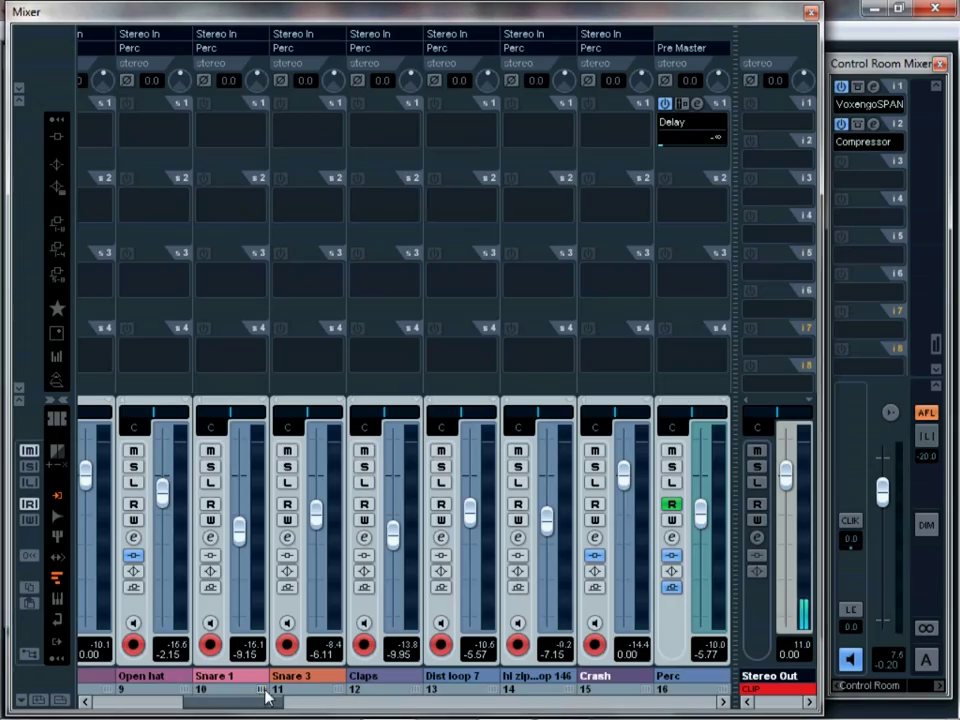
left_click_drag(258, 710, 104, 680)
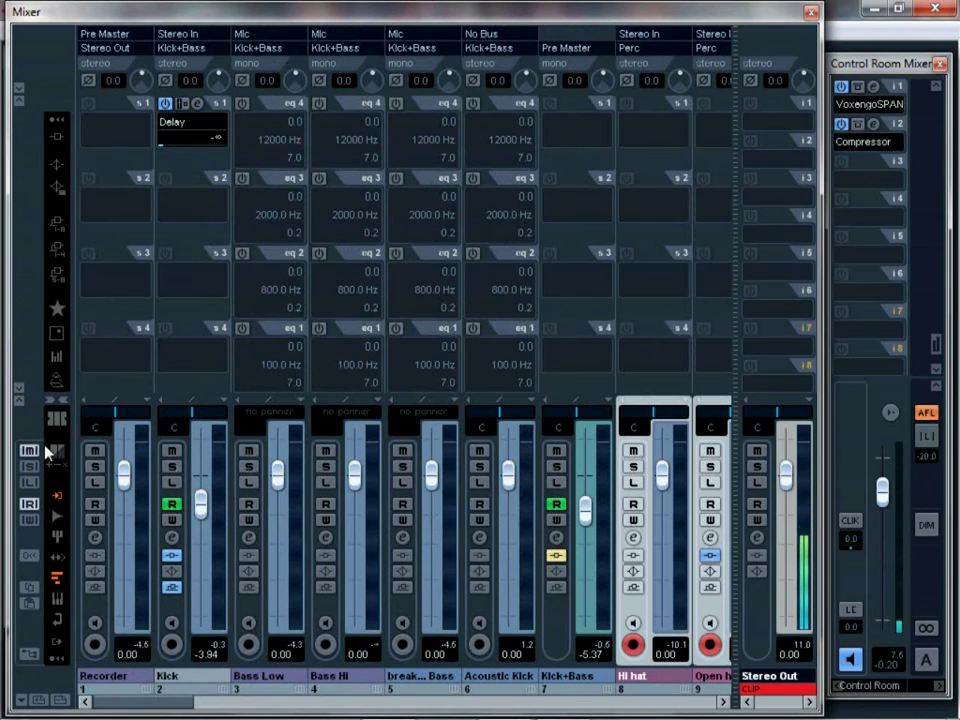
scroll(50, 500, "down", 3)
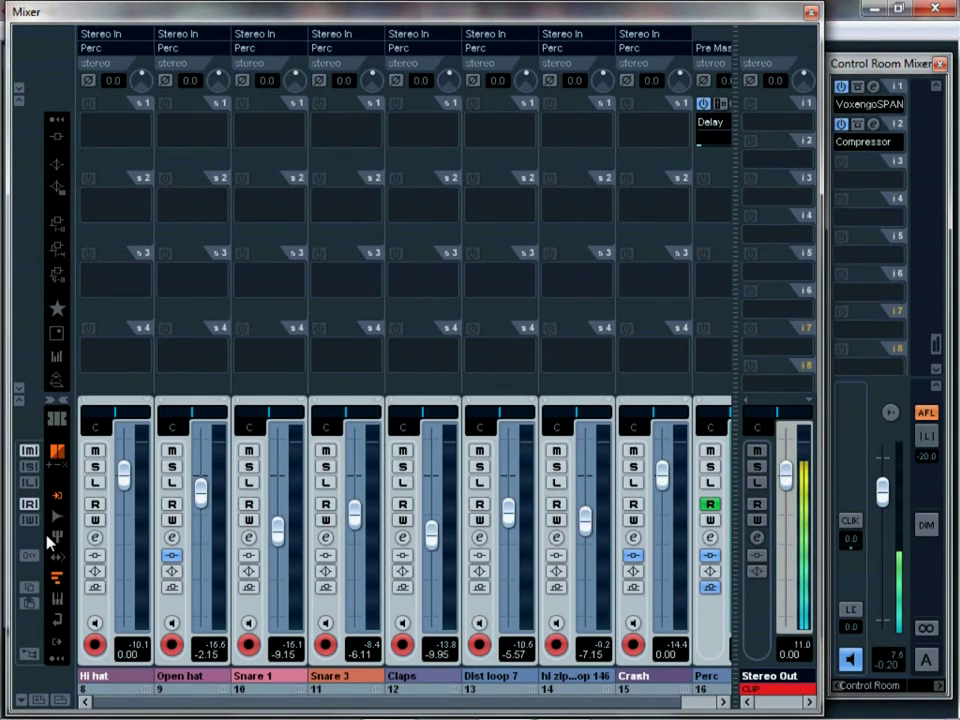
left_click_drag(536, 707, 570, 710)
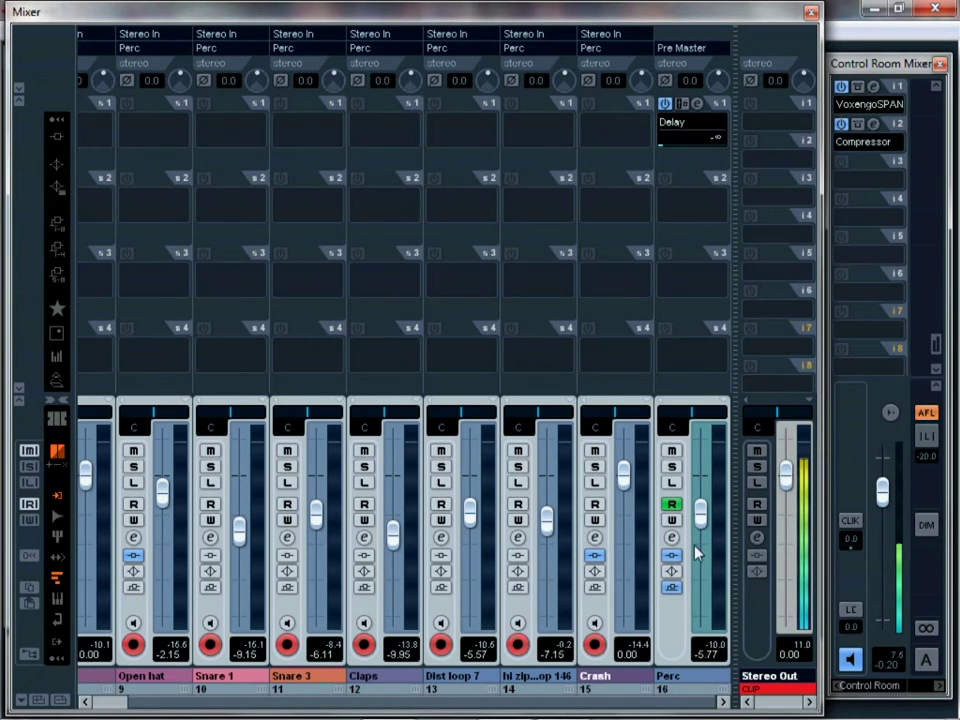
scroll(210, 693, "up", 1)
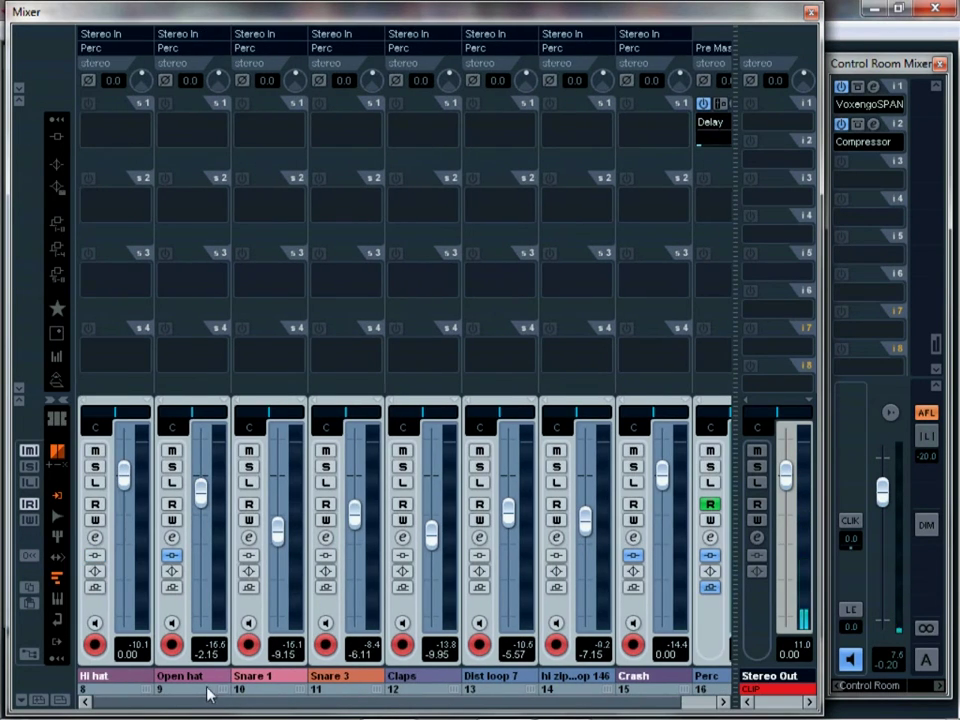
Step: Store the current channel layout as a view set named 'Percussion'
left_click(42, 703)
double_click(462, 433)
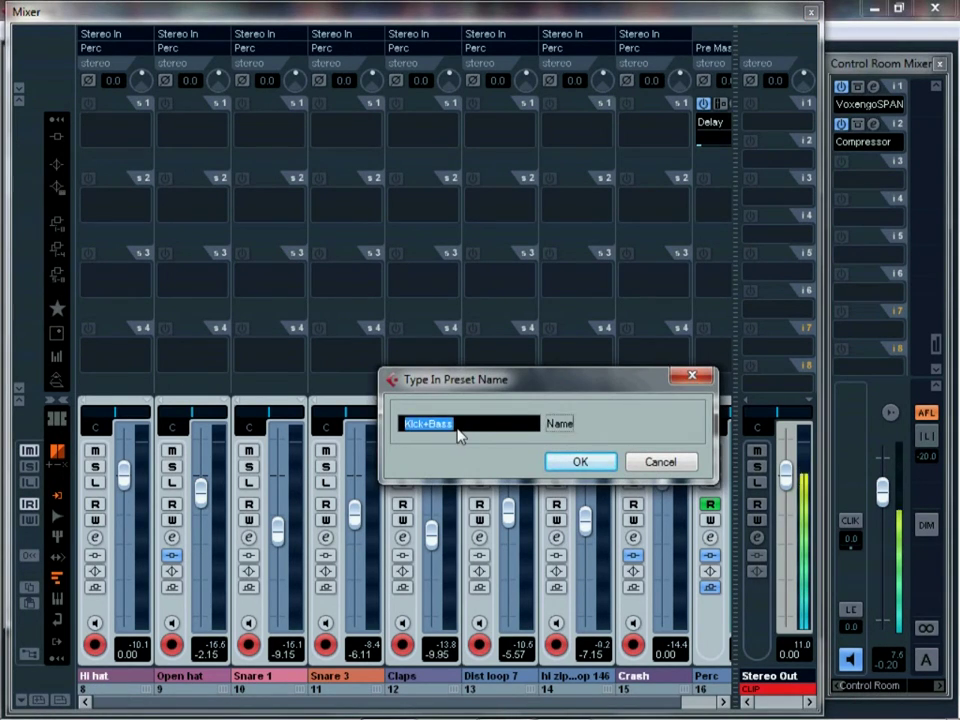
type("Pe")
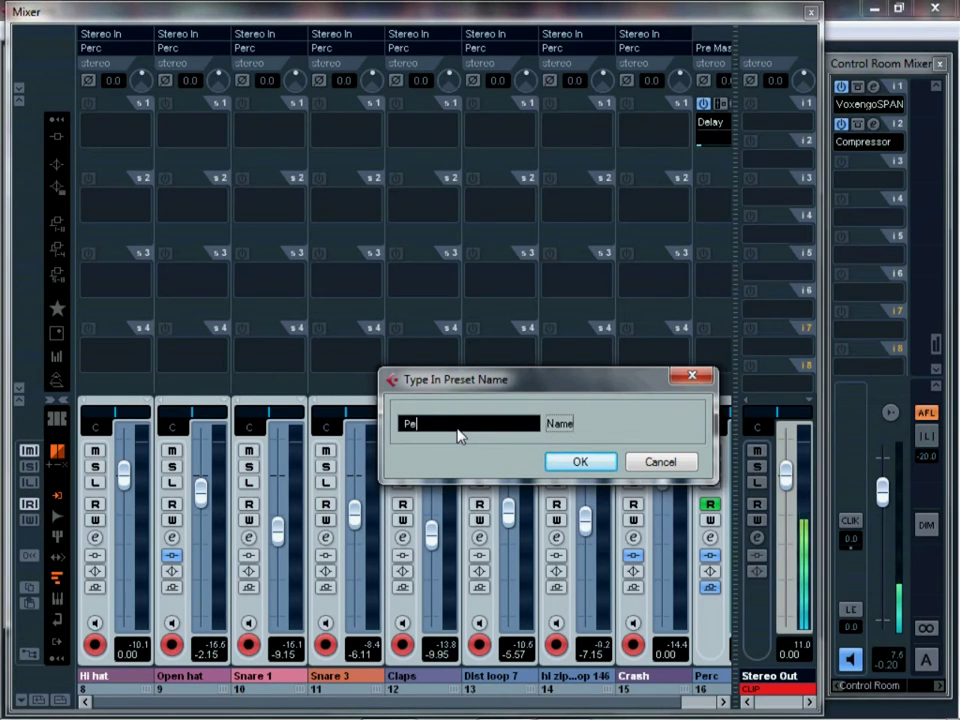
type("rcussion")
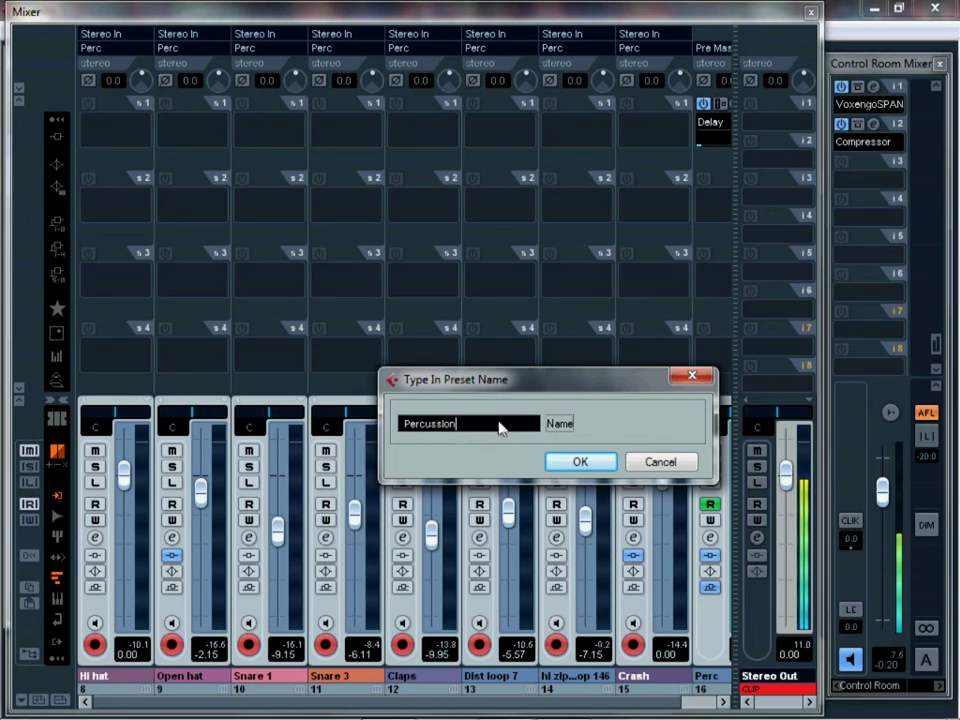
left_click(581, 460)
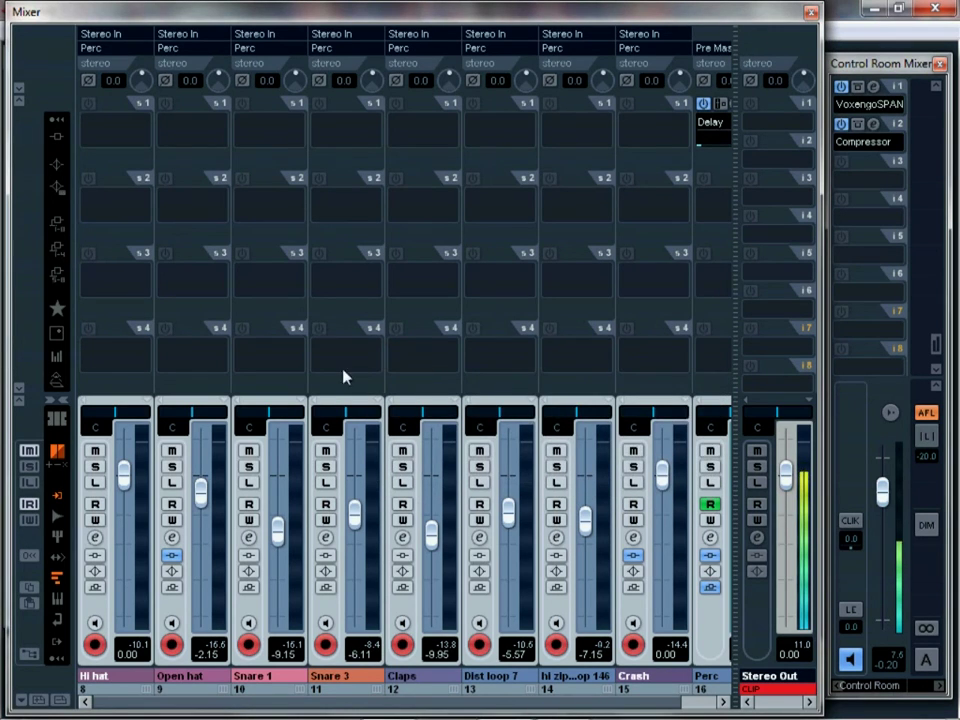
left_click(40, 706)
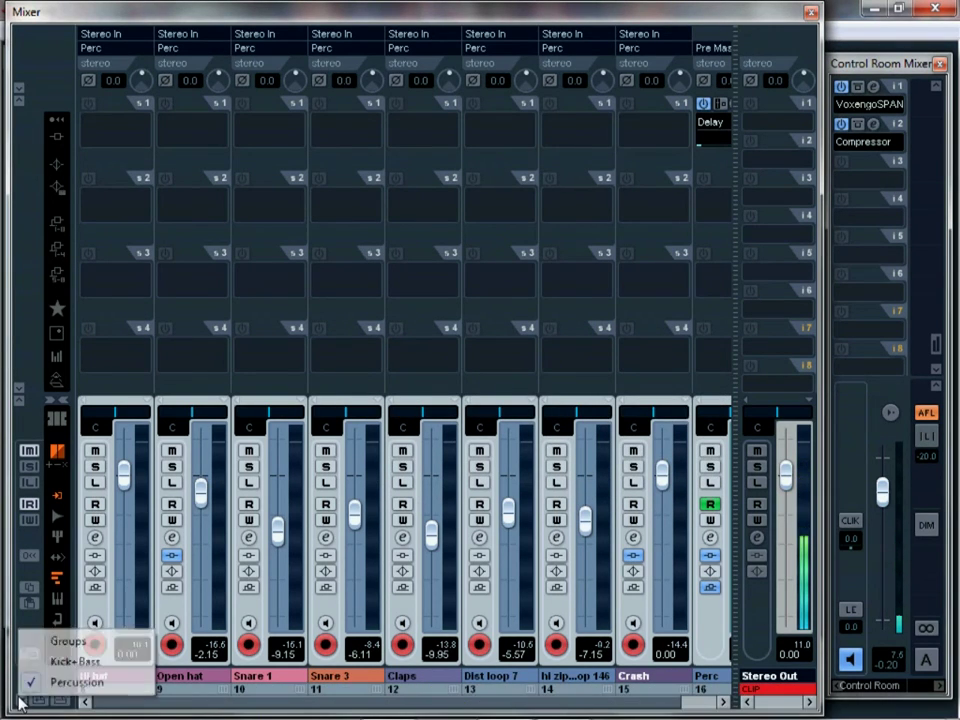
left_click(65, 661)
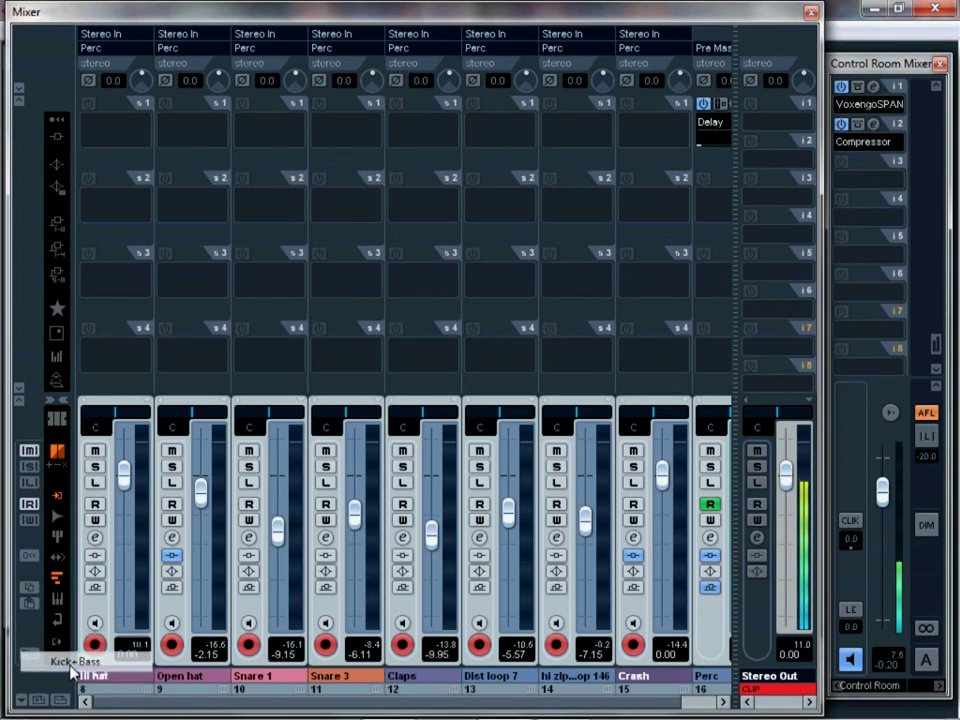
left_click(35, 700)
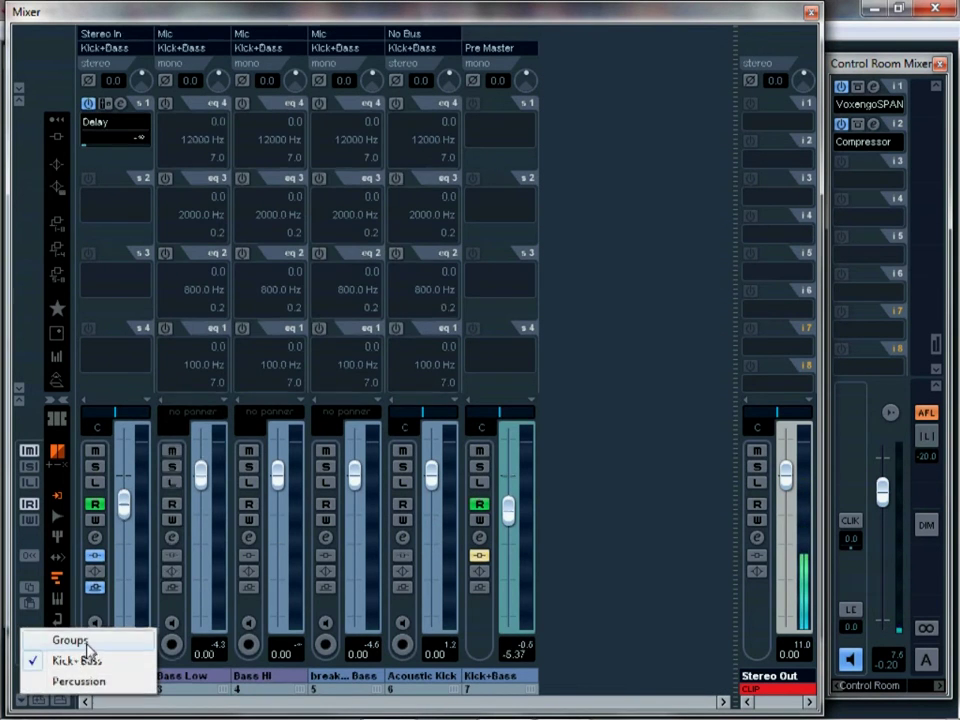
left_click(56, 641)
left_click(30, 696)
left_click(58, 684)
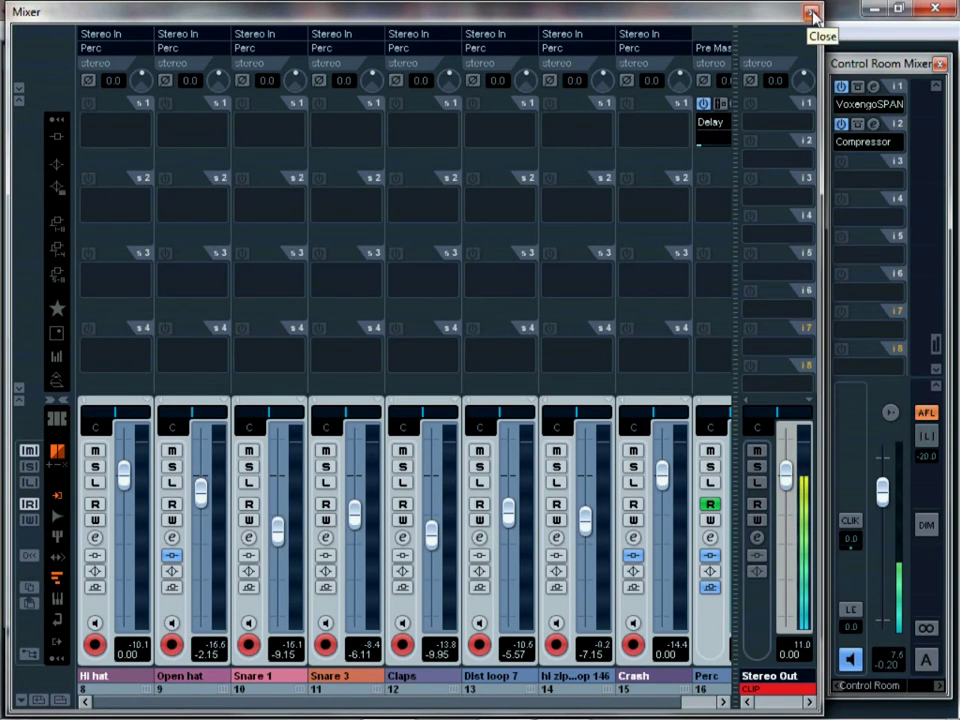
Step: Scroll the mixer, then close and reopen it with F3
scroll(400, 400, "right", 5)
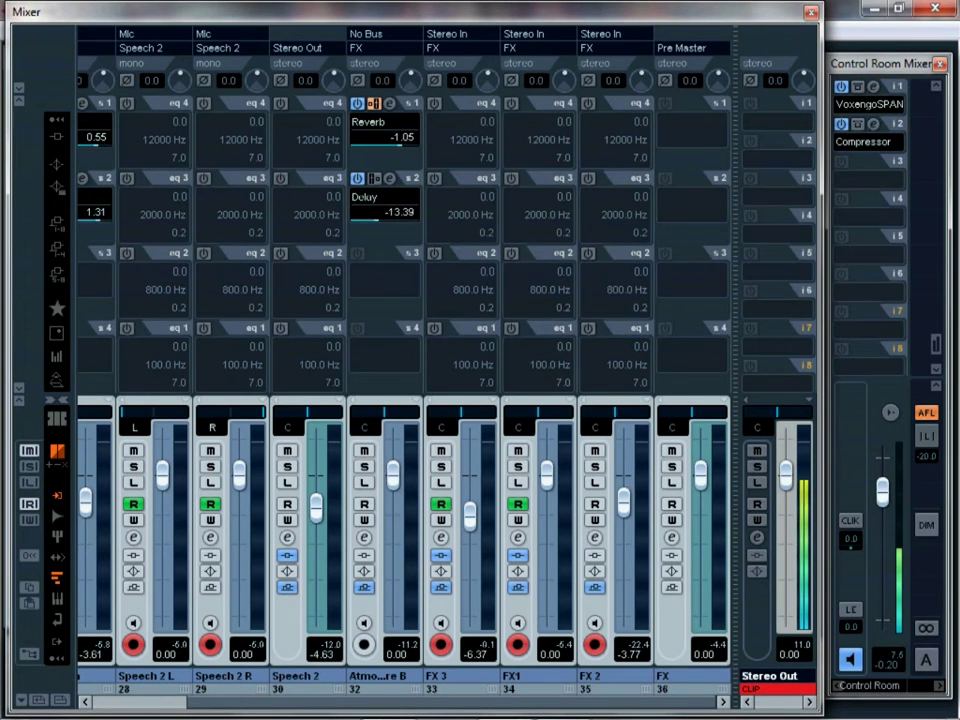
key("F3")
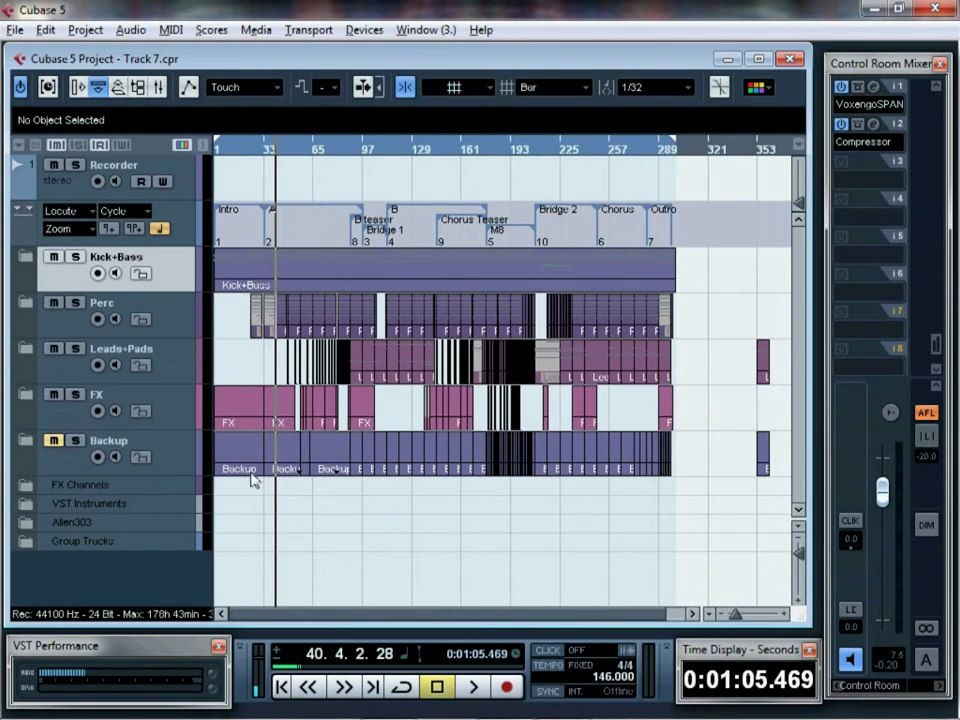
key("F3")
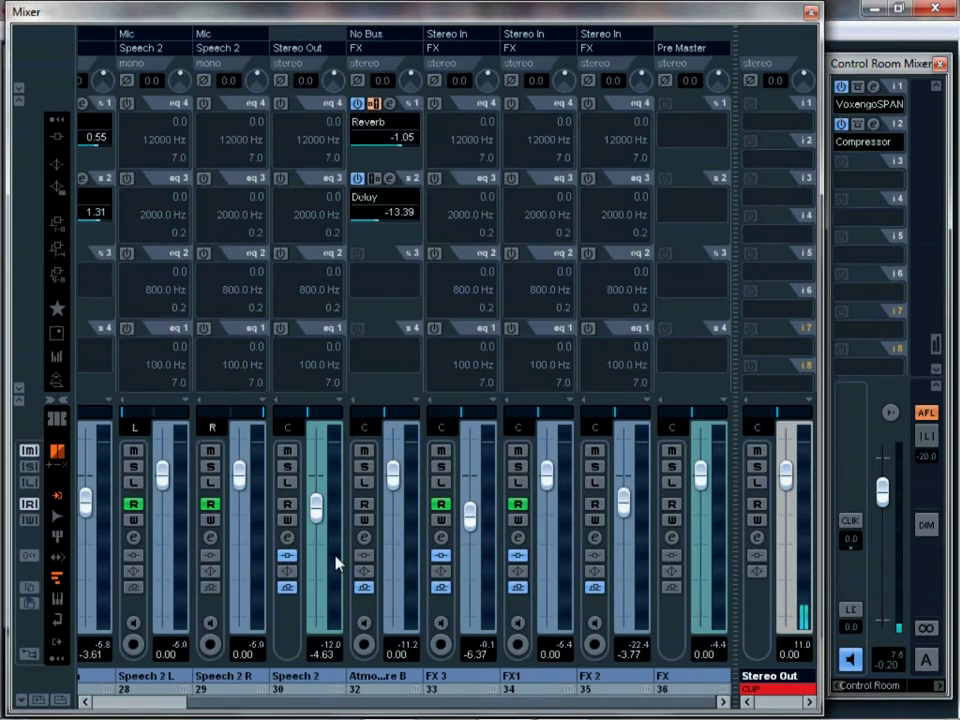
scroll(279, 705, "left", 2)
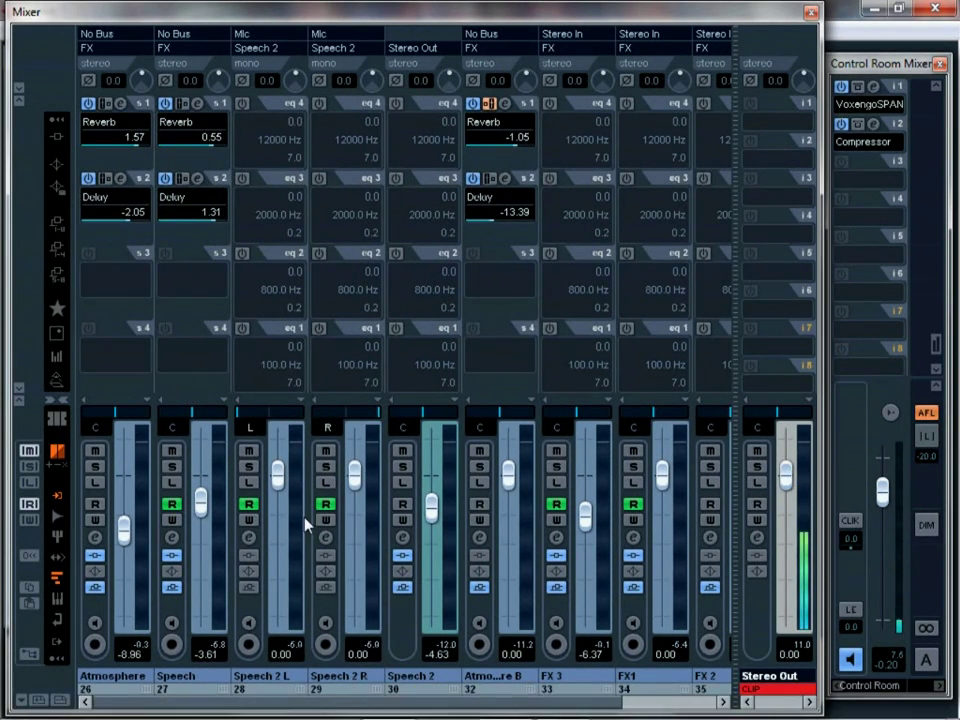
Step: Try the Groups, Kick+Bass and Percussion view sets, finishing on Groups
left_click(34, 699)
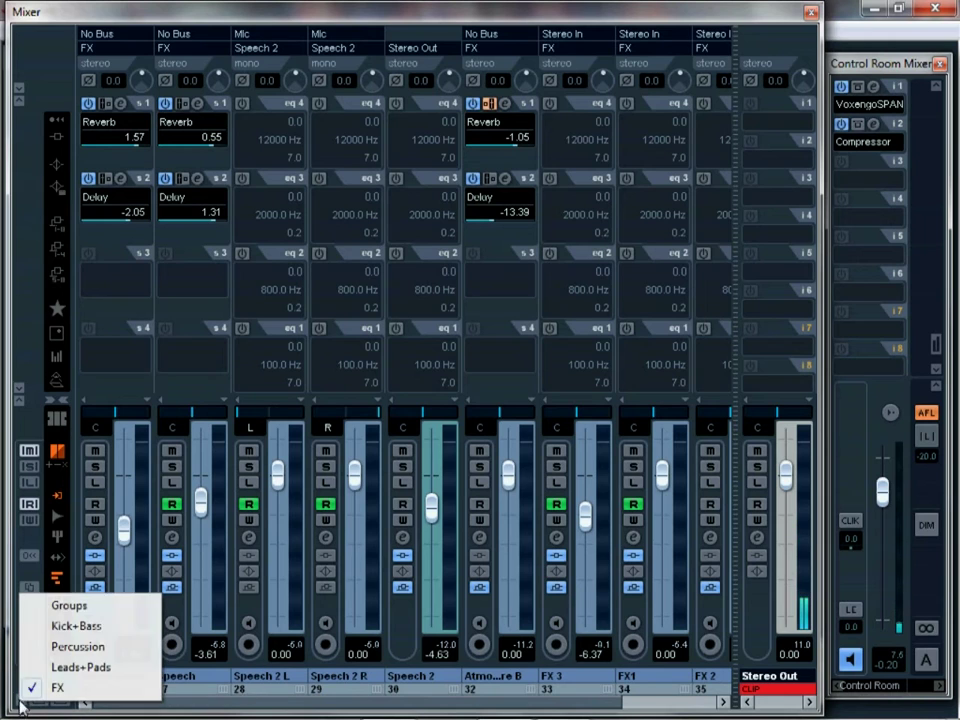
left_click(45, 605)
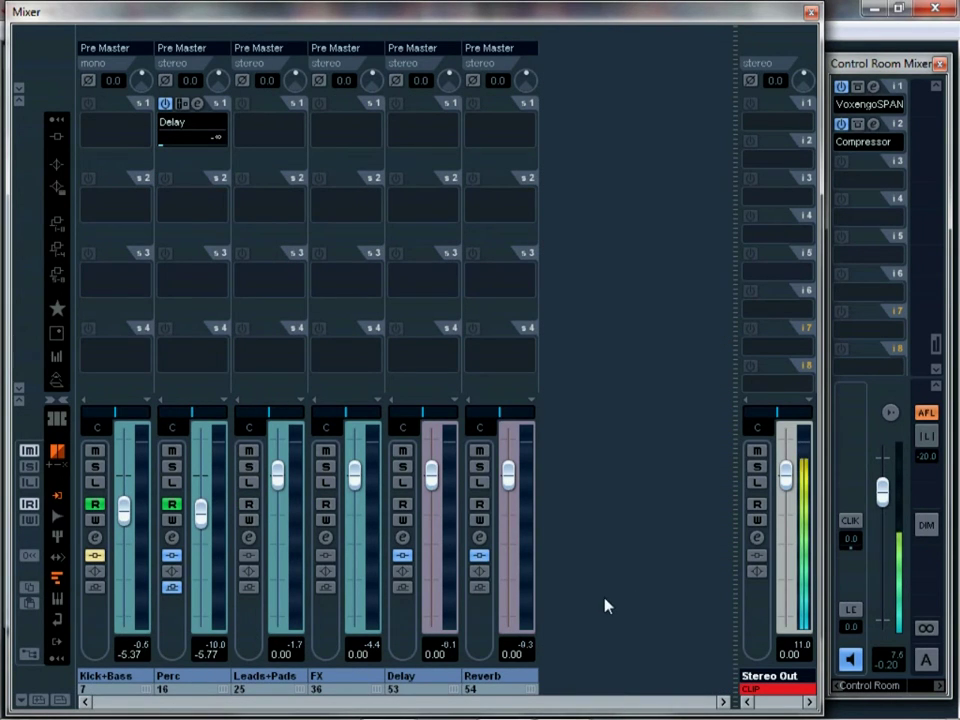
left_click(34, 699)
left_click(68, 620)
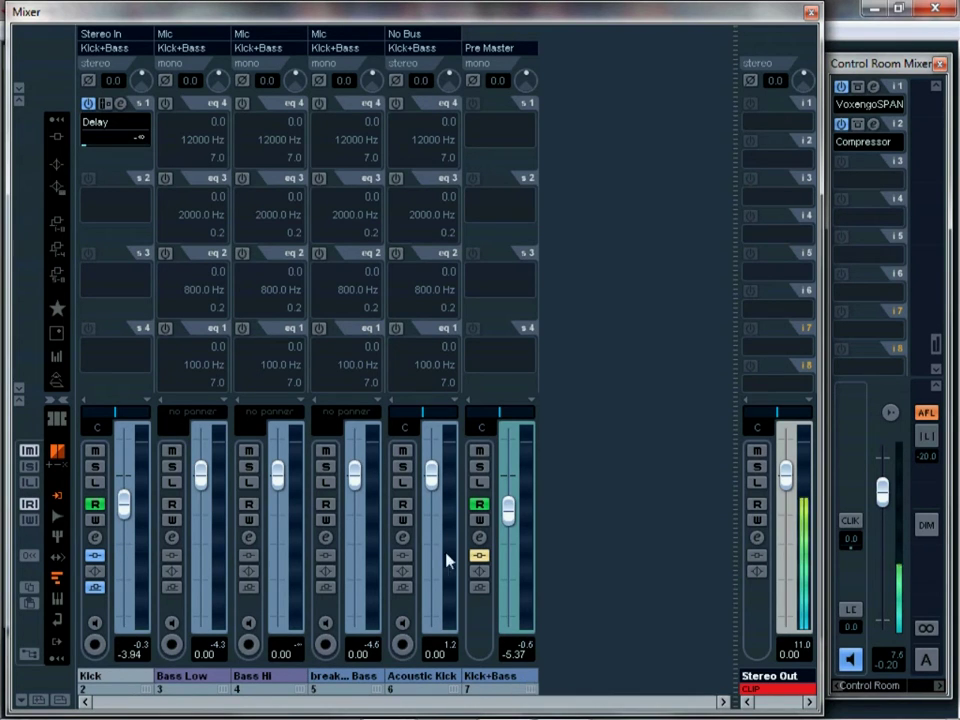
left_click(24, 700)
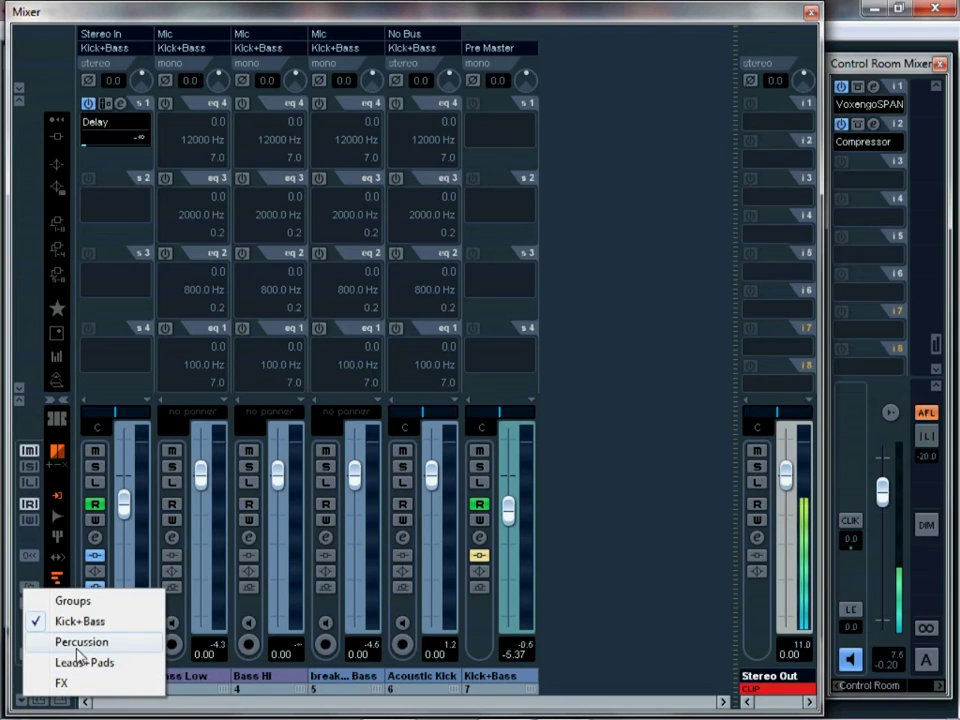
left_click(78, 645)
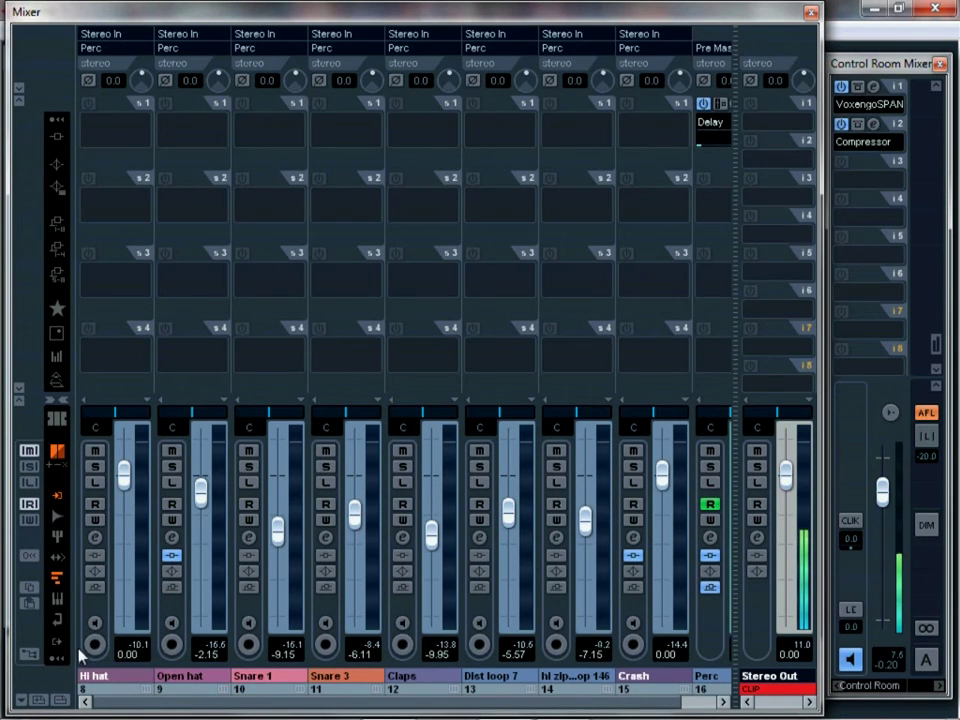
left_click(21, 700)
left_click(100, 598)
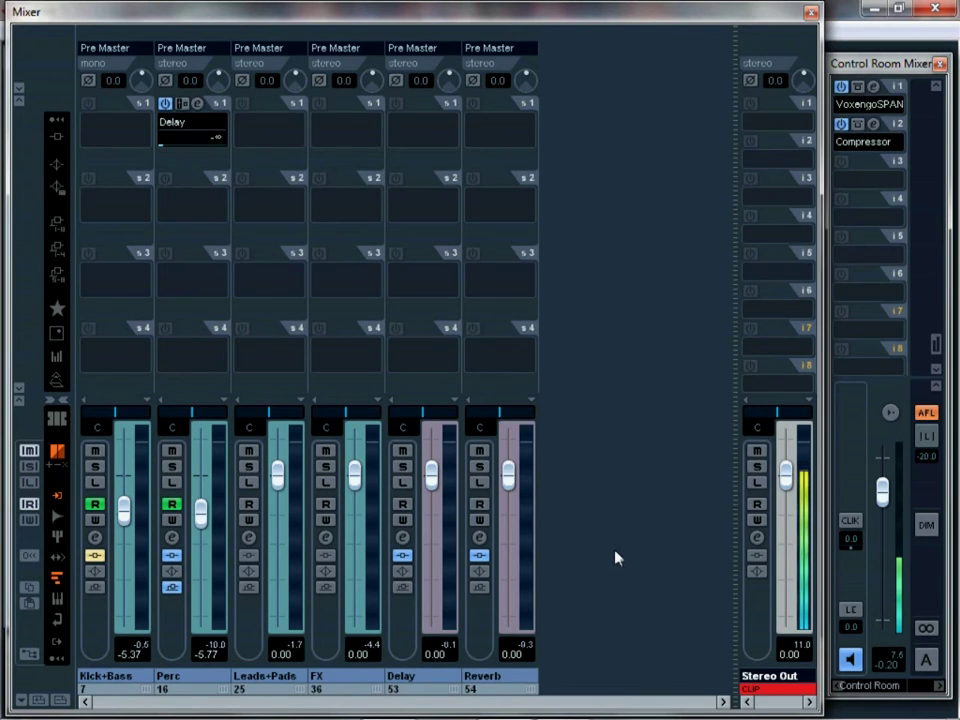
Step: Close the mixer, start playback, and reopen the mixer with F3
left_click(811, 14)
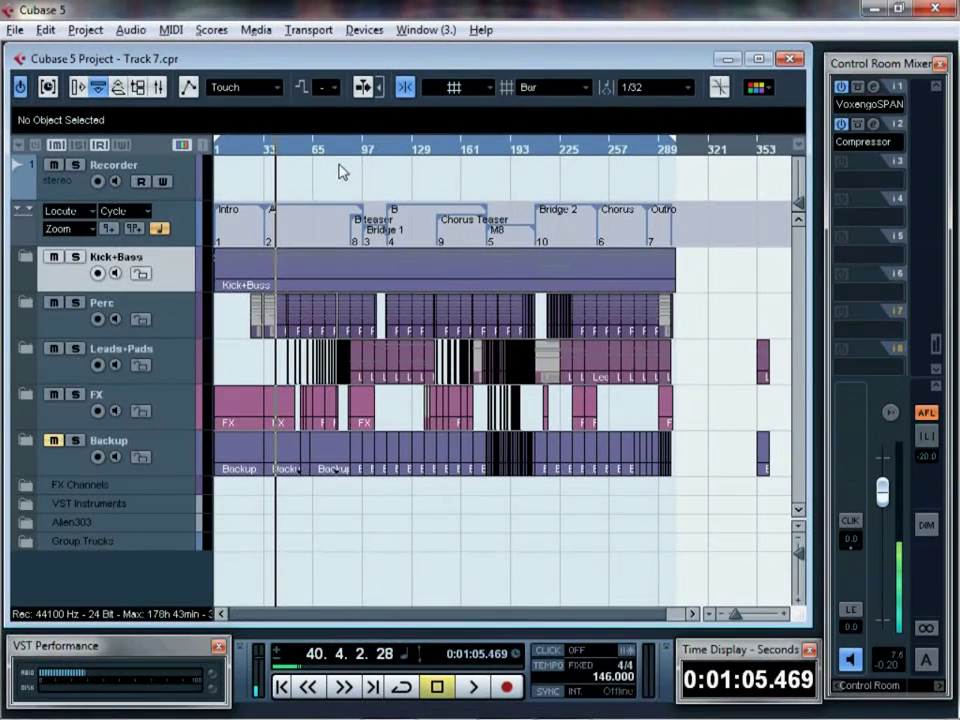
key("space")
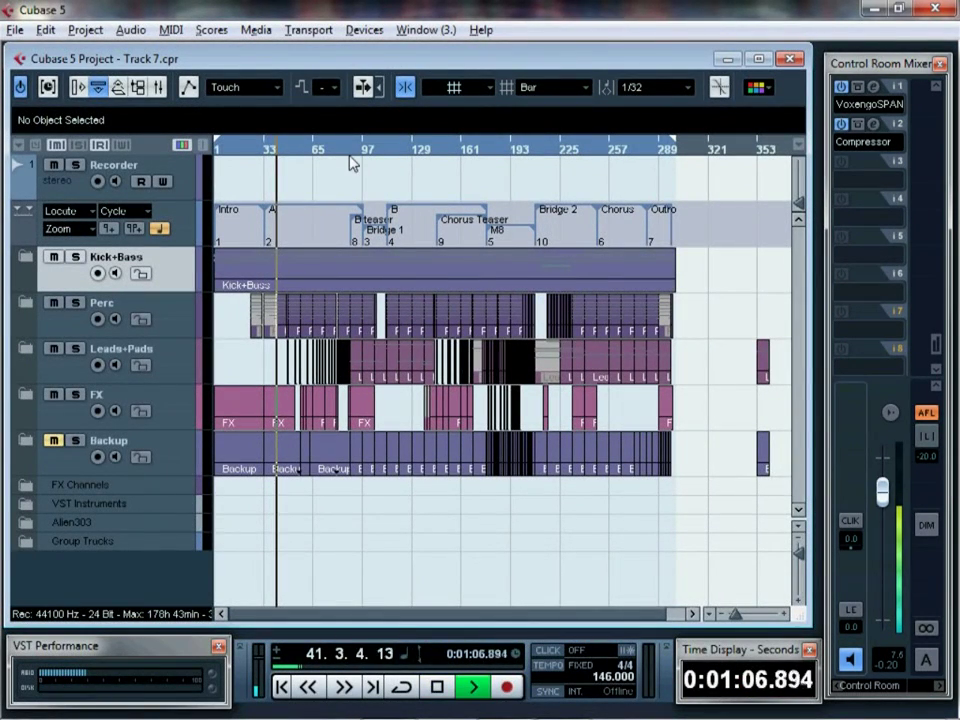
key("F3")
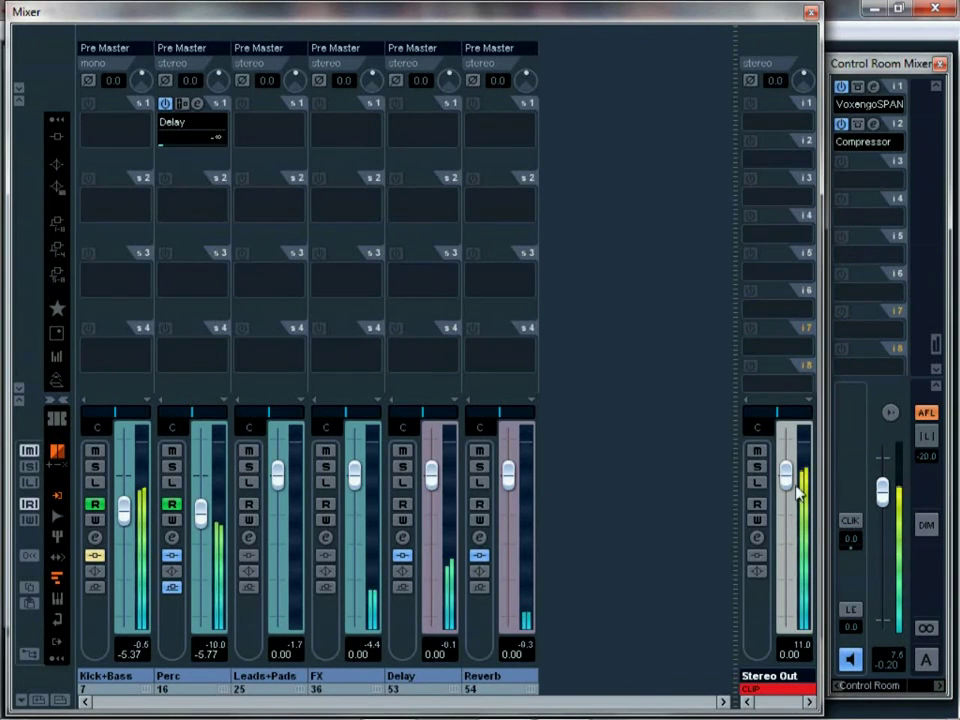
Step: Set the Stereo Out rack view to Meter and reset its CLIP indicator
left_click(809, 407)
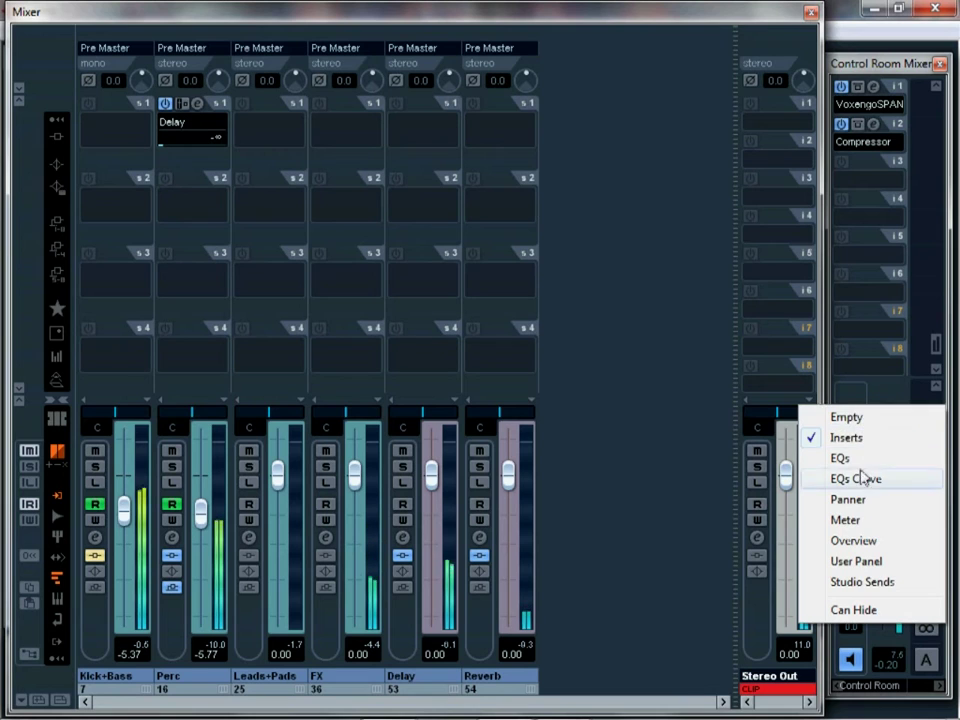
left_click(812, 520)
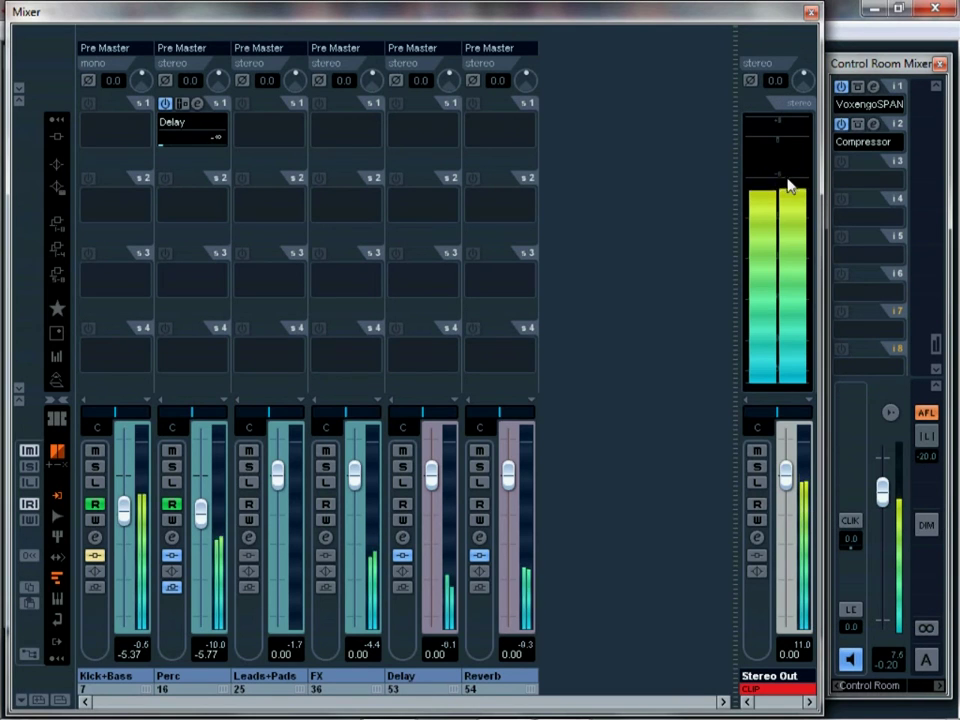
left_click(785, 652)
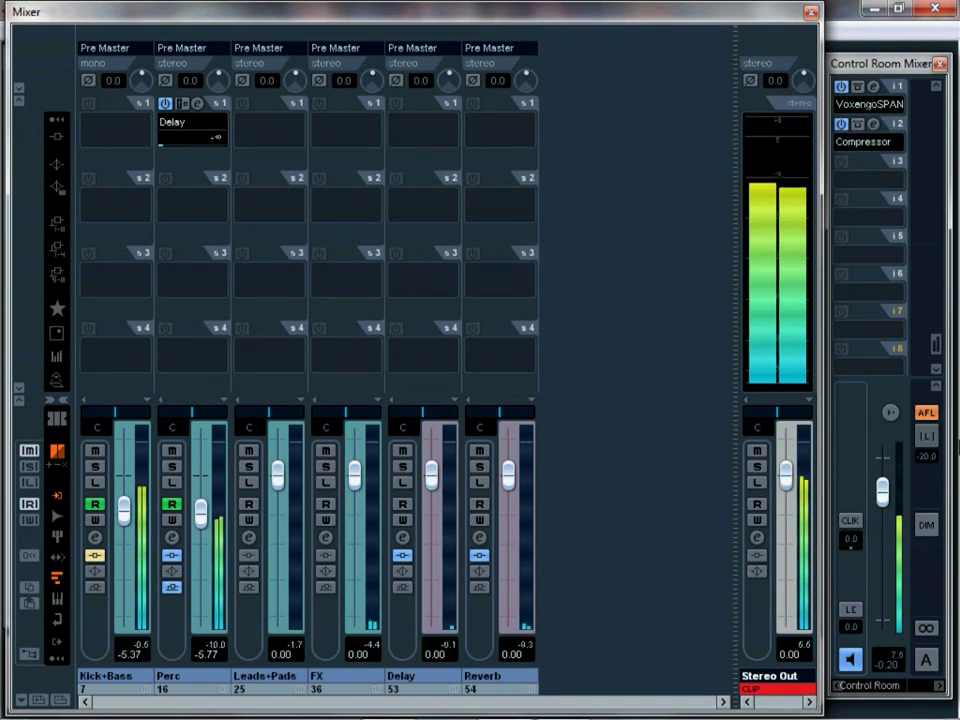
Step: Show a level meter in the Control Room Mixer and lower Kick+Bass to -6.48
scroll(938, 340, "down", 3)
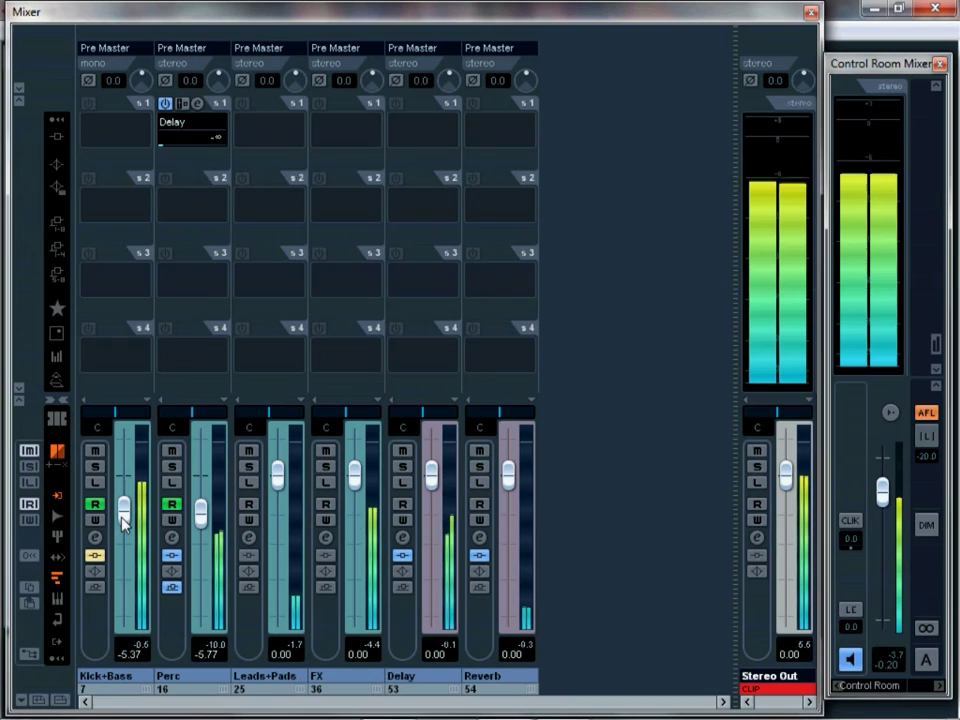
scroll(123, 528, "down", 2)
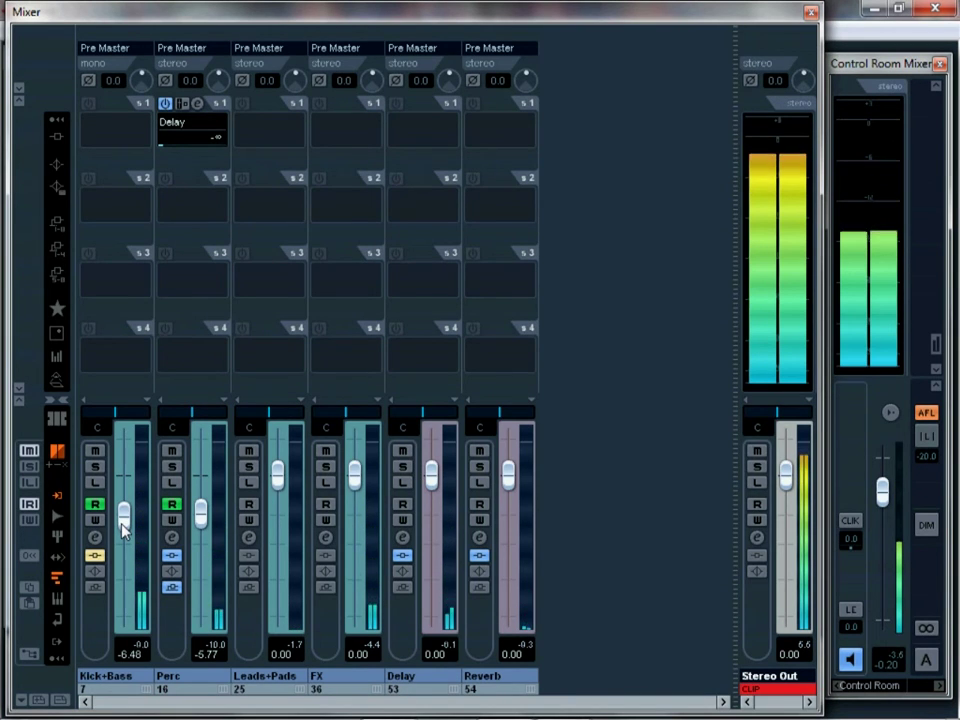
Step: Switch the mixer to the Kick+Bass channels and display the Inserts rack view
left_click(19, 699)
left_click(78, 627)
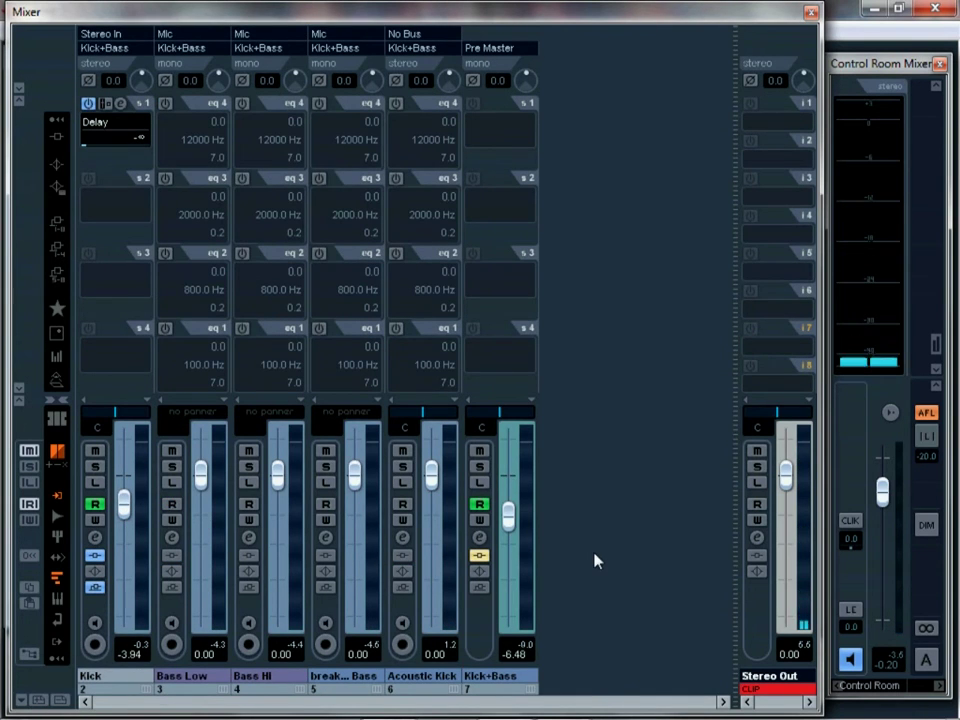
left_click(58, 138)
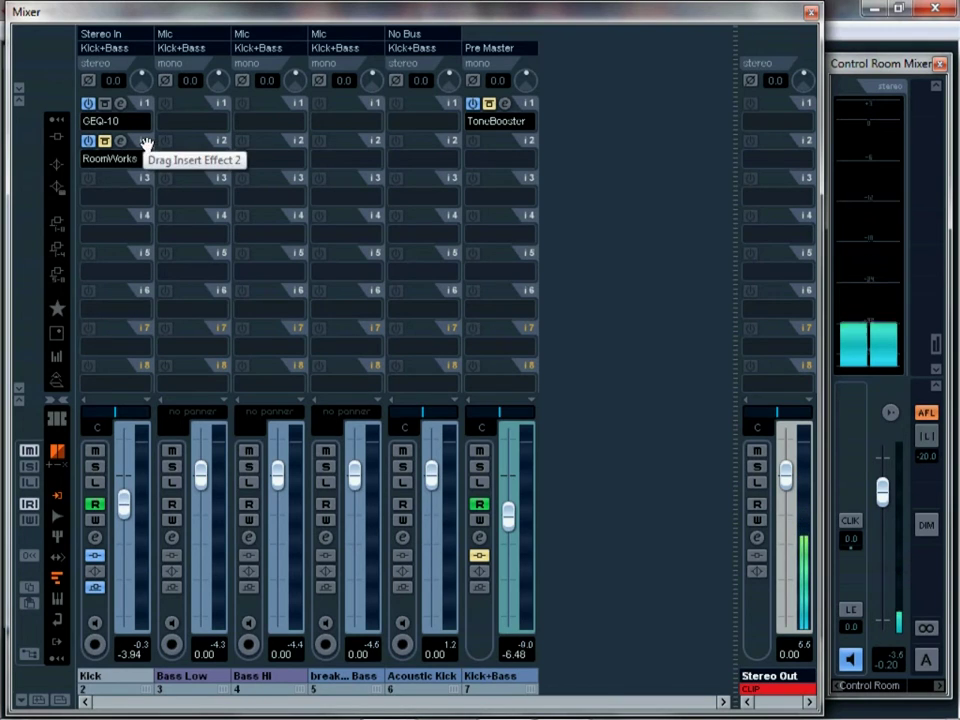
Step: Move the RoomWorks insert further down the chain and solo Bass Low
mouse_move(146, 144)
left_mouse_down()
mouse_move(140, 272)
mouse_move(147, 143)
left_mouse_up()
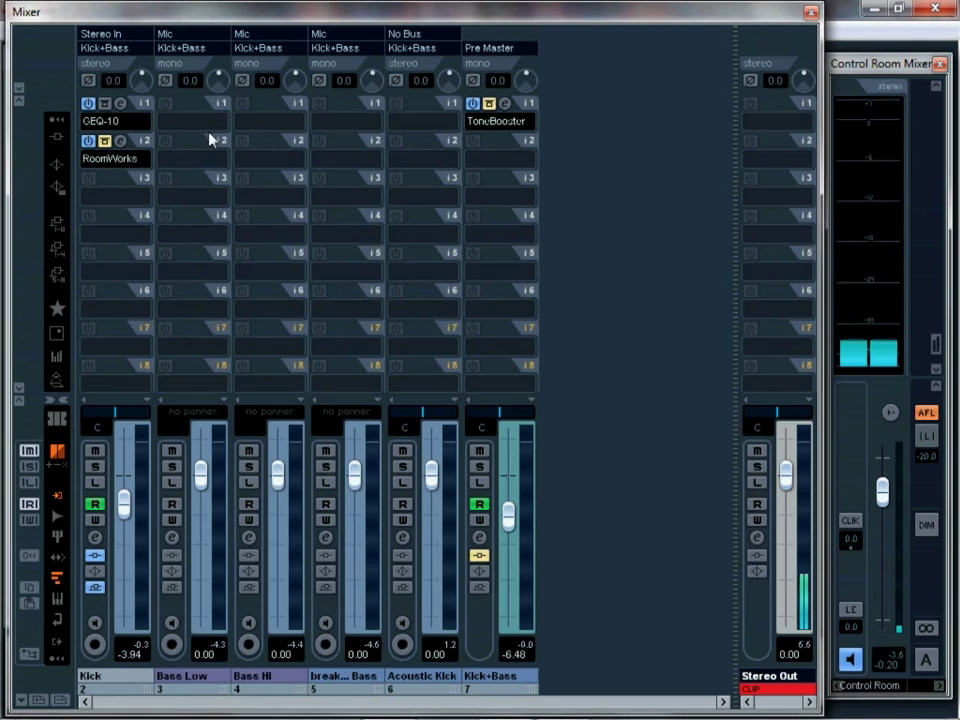
left_click(175, 467)
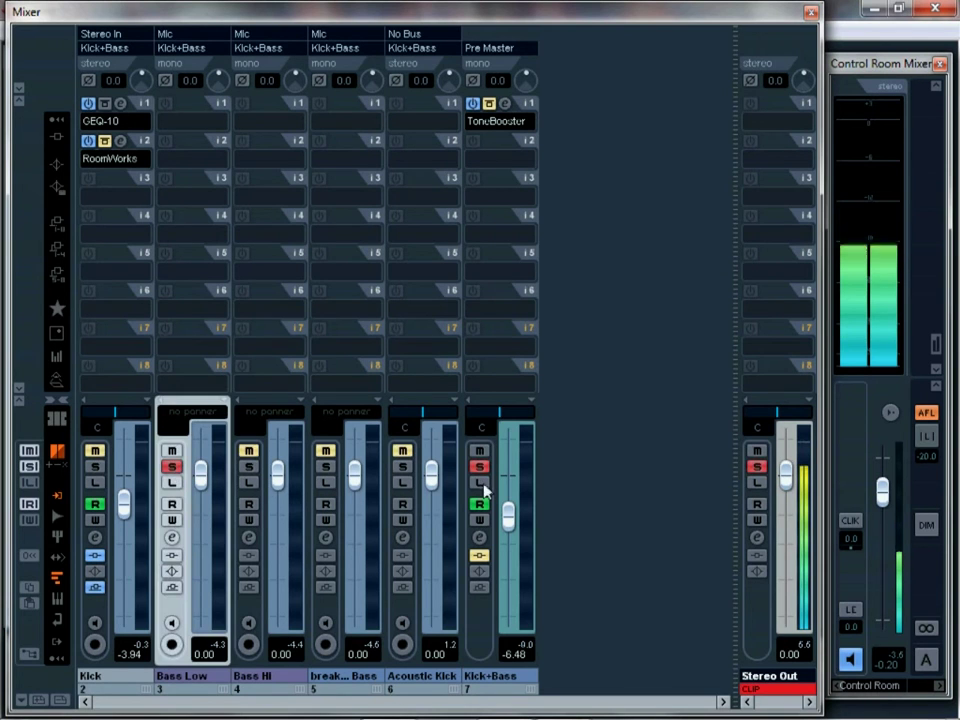
Step: Set the left locator to bar 65 and the right to bar 81, enable Cycle, reopen the Mixer
left_click(810, 12)
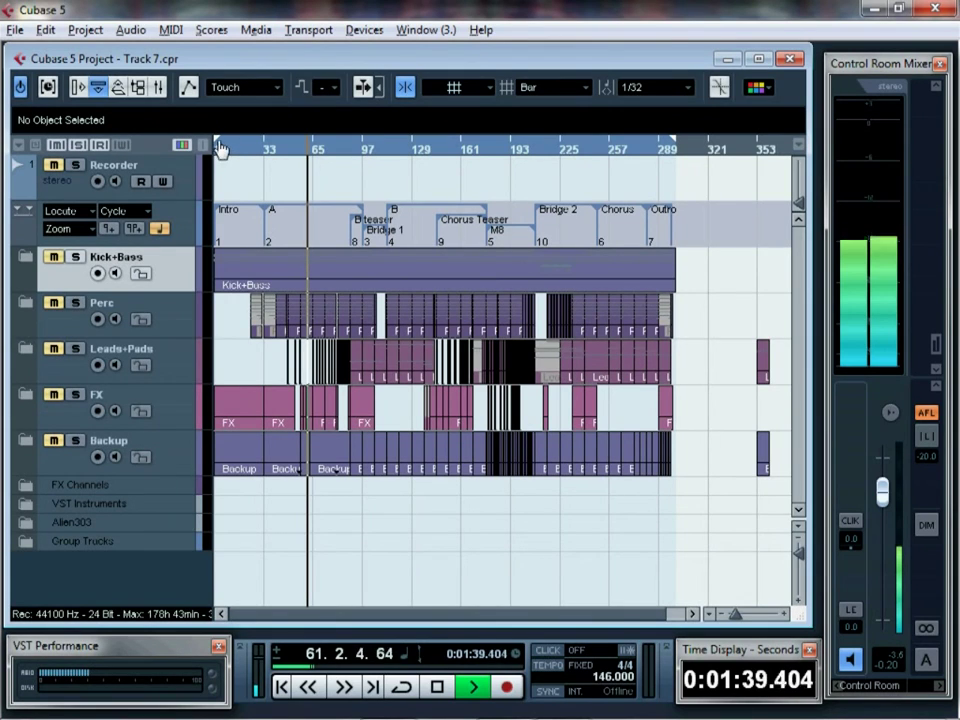
left_click_drag(220, 145, 318, 167)
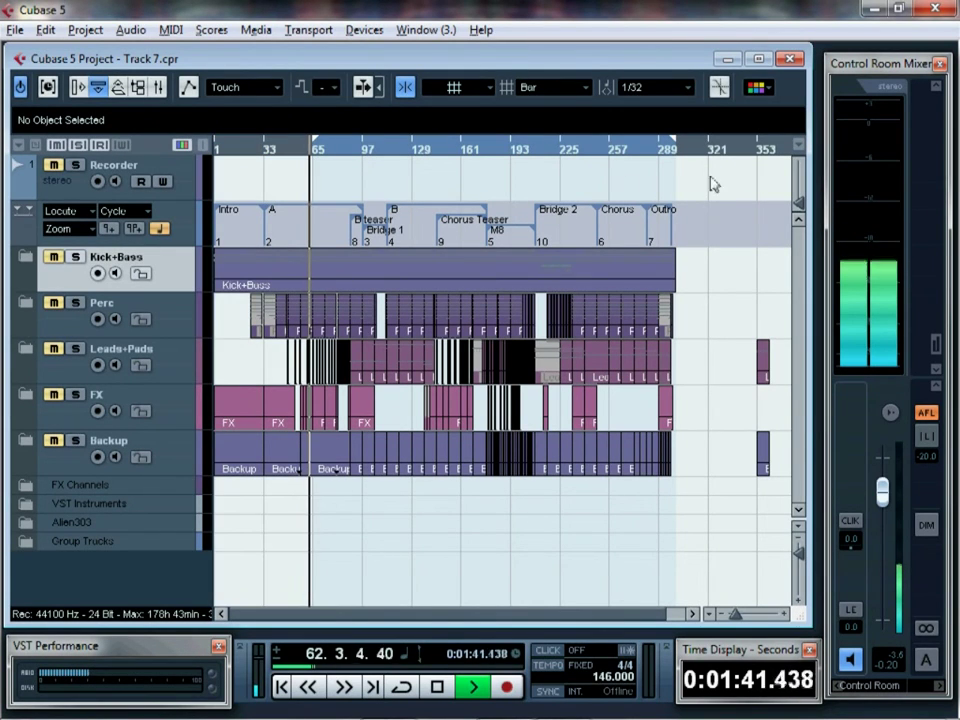
left_click_drag(666, 152, 332, 168)
left_click_drag(730, 620, 737, 620)
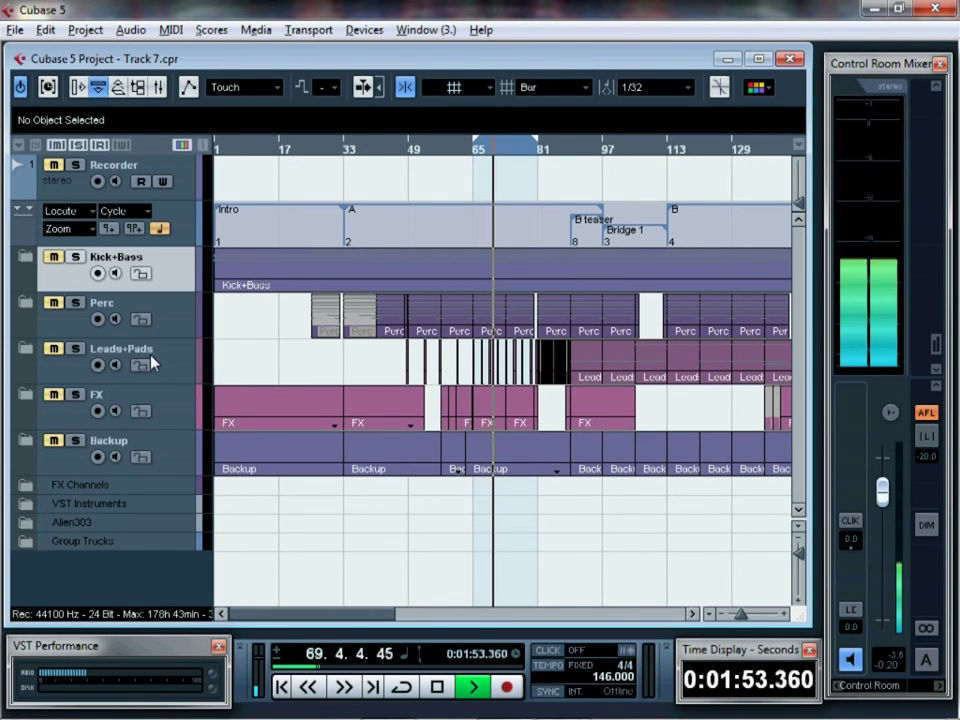
left_click(404, 687)
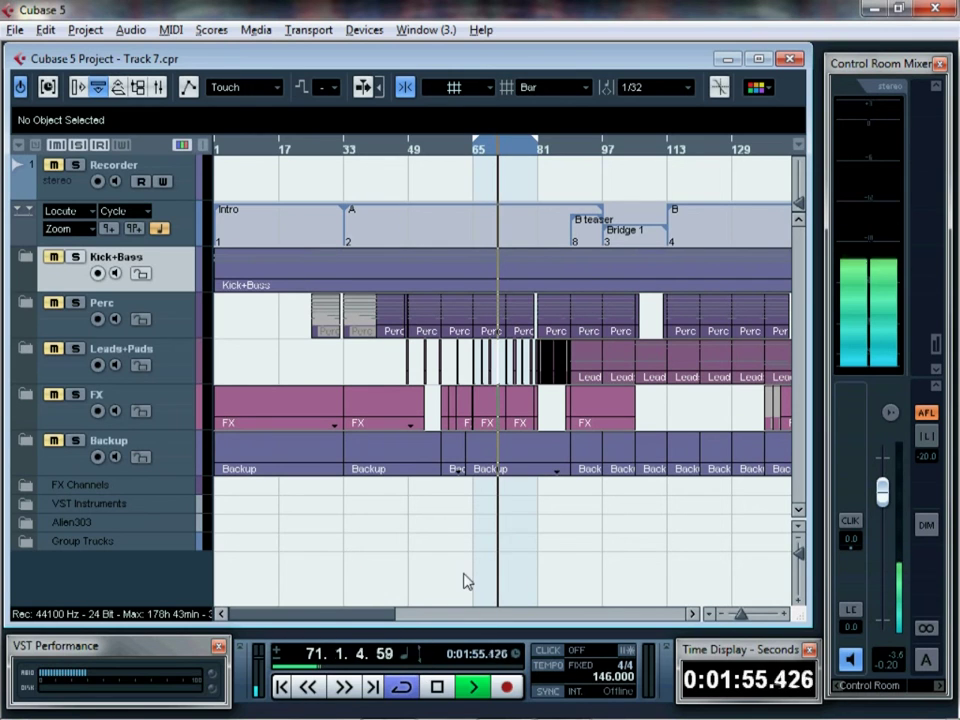
key("F3")
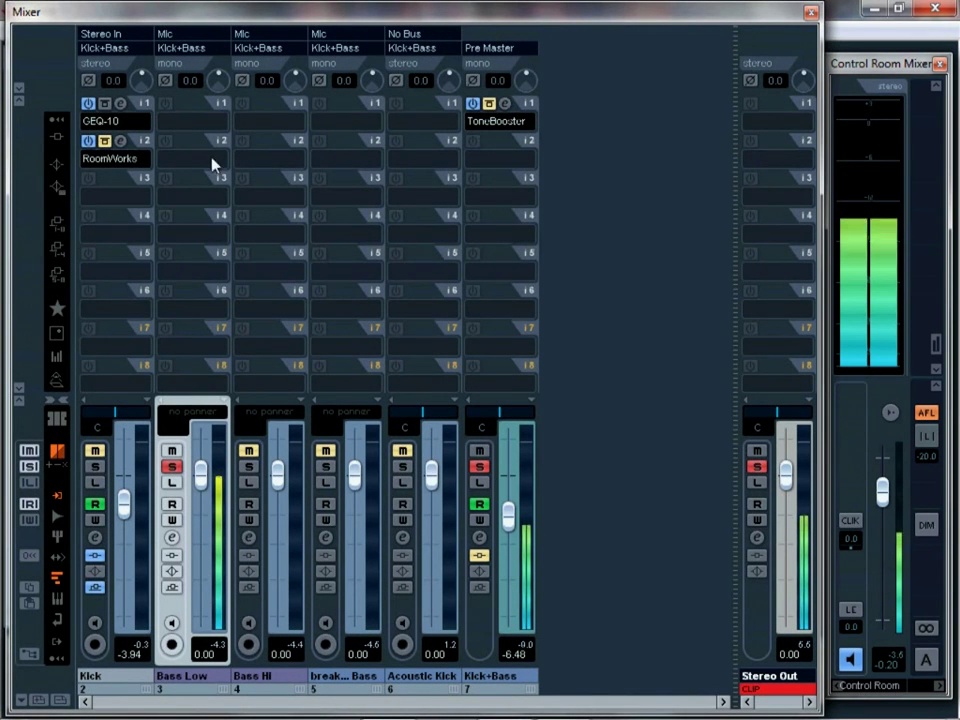
Step: Load FabFilter Pro-Q (Mono) from Other EQ into Bass Low's first insert slot
left_click(203, 127)
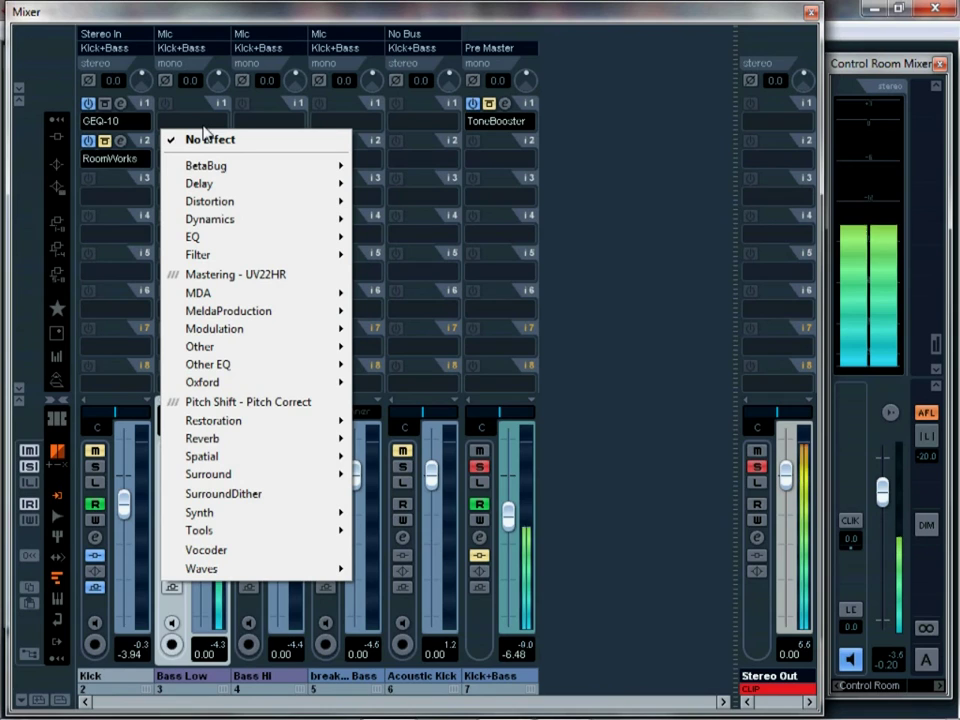
mouse_move(215, 247)
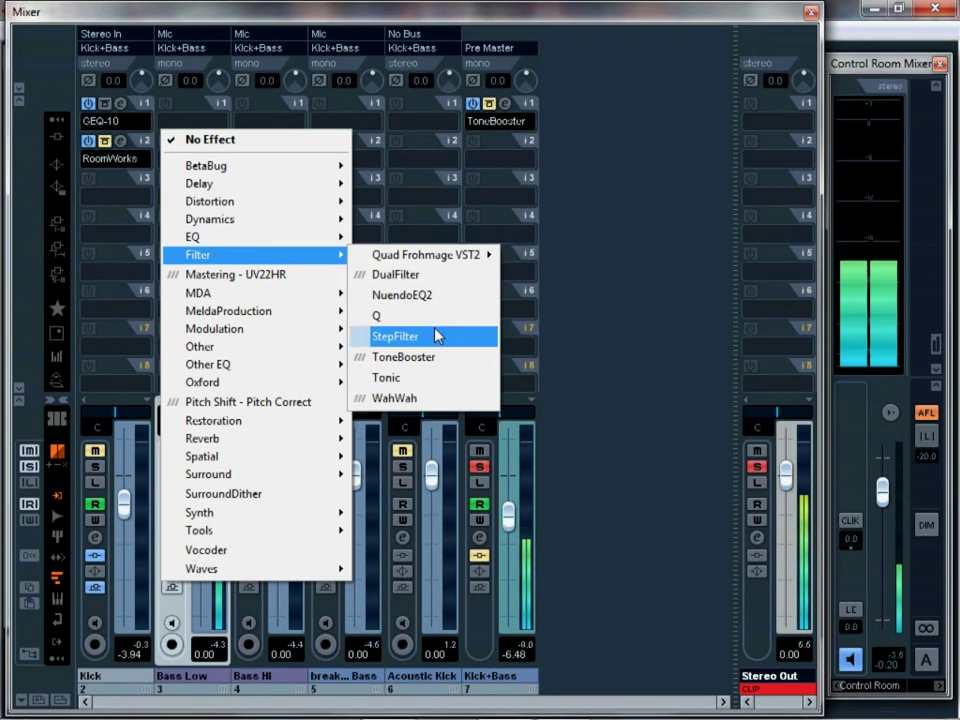
mouse_move(255, 246)
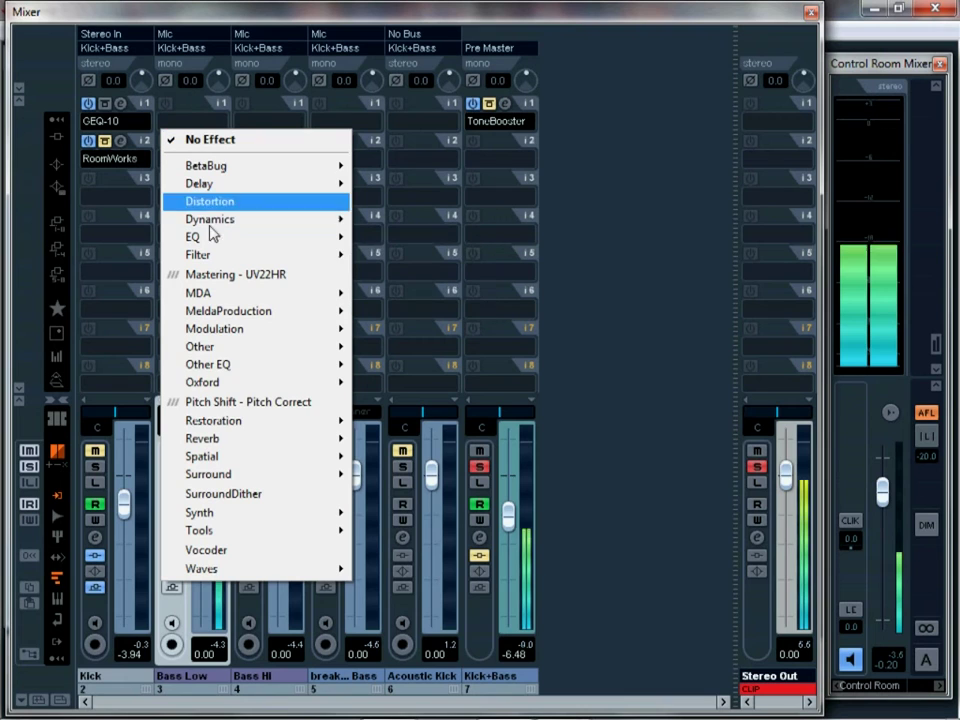
mouse_move(246, 367)
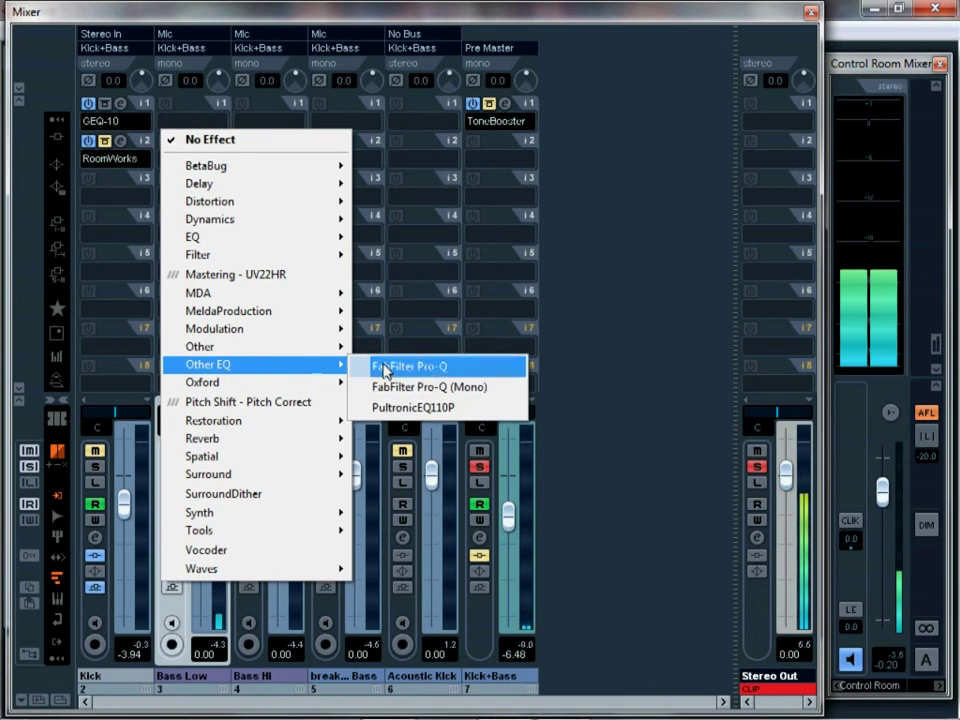
left_click(446, 388)
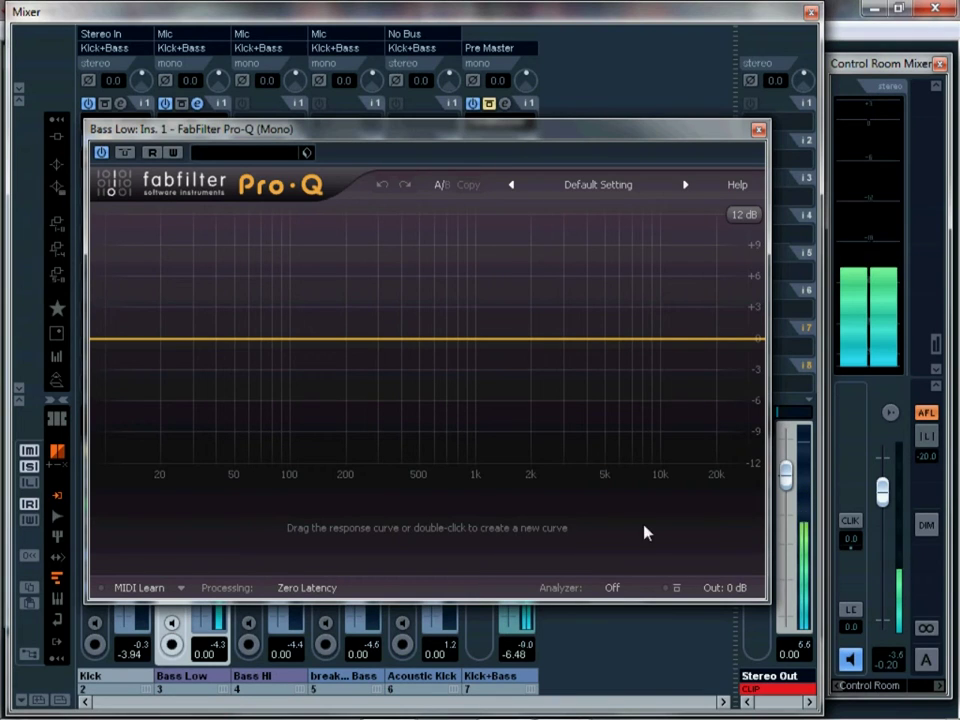
Step: Show the post-EQ analyzer and add a new band set to High Cut
left_click(636, 589)
left_click(653, 652)
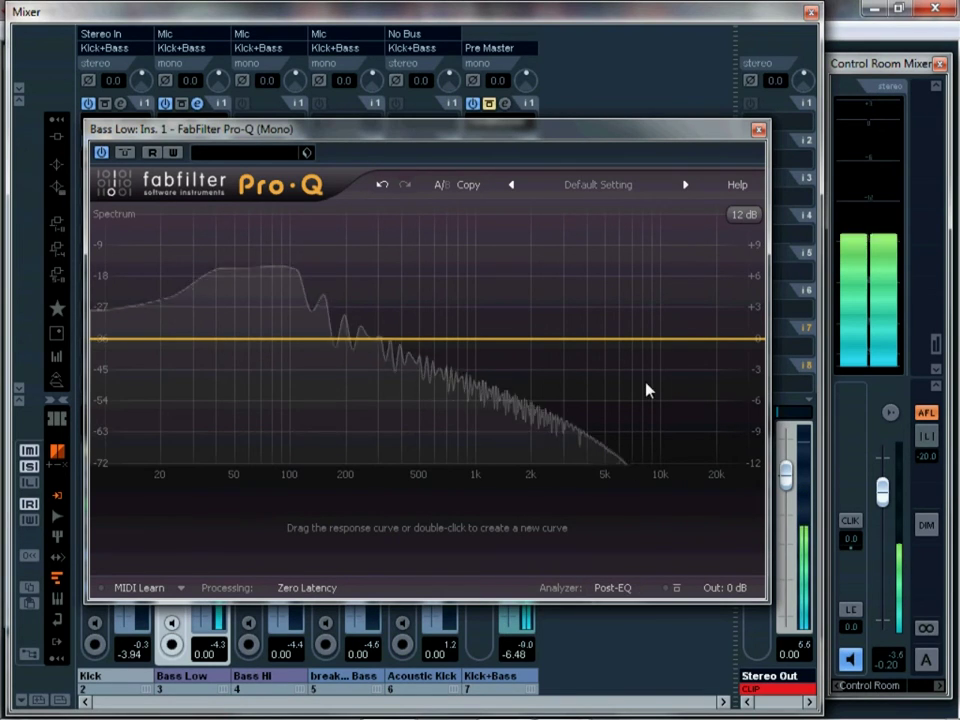
double_click(443, 364)
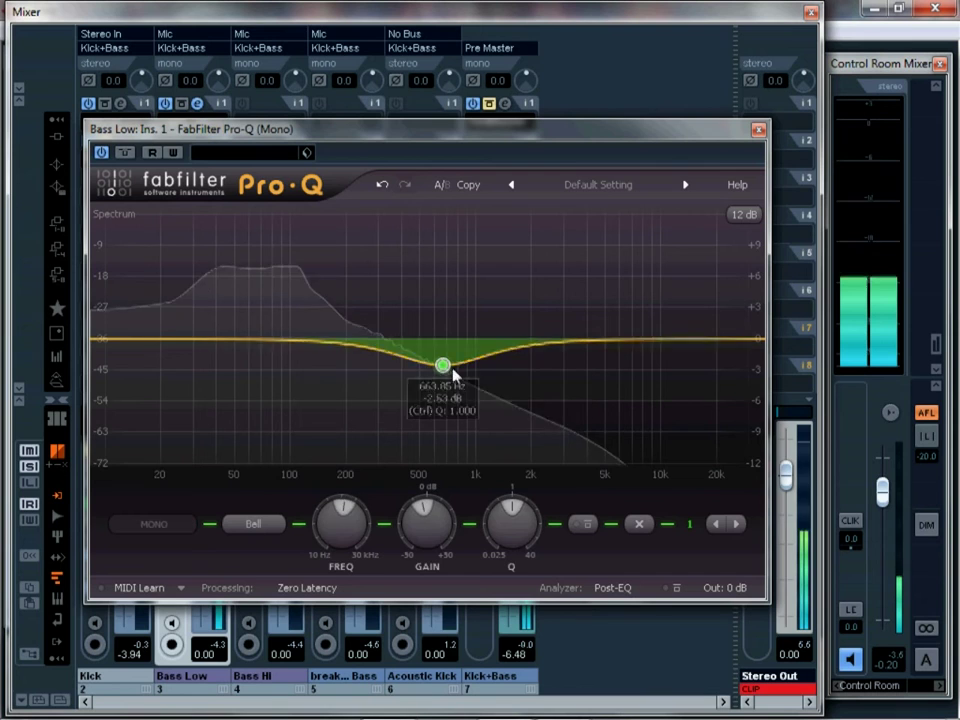
left_click(256, 538)
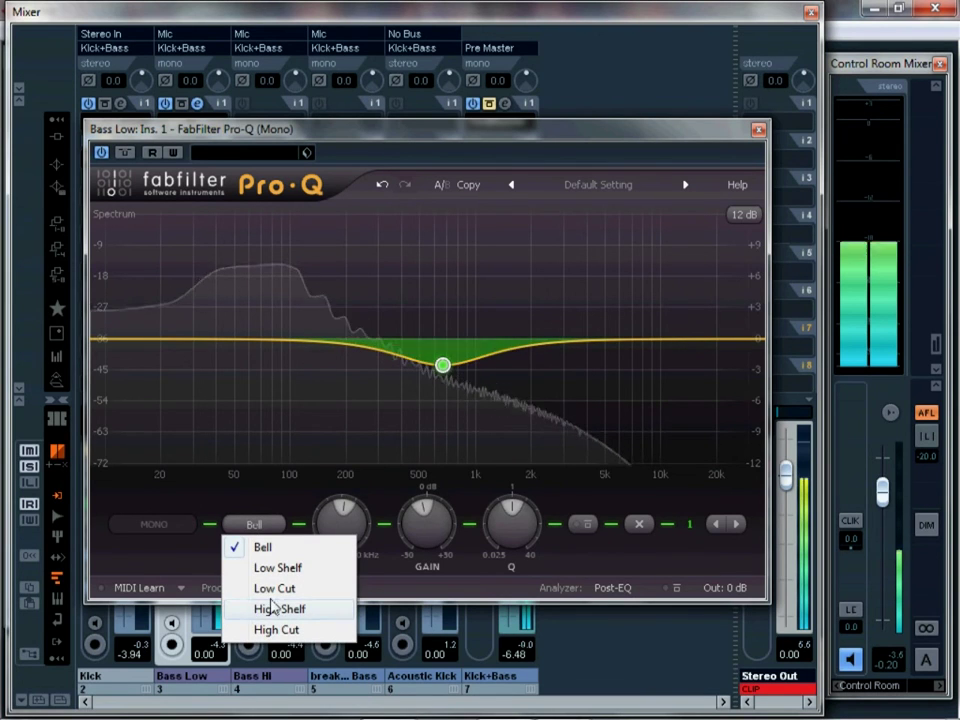
left_click(268, 629)
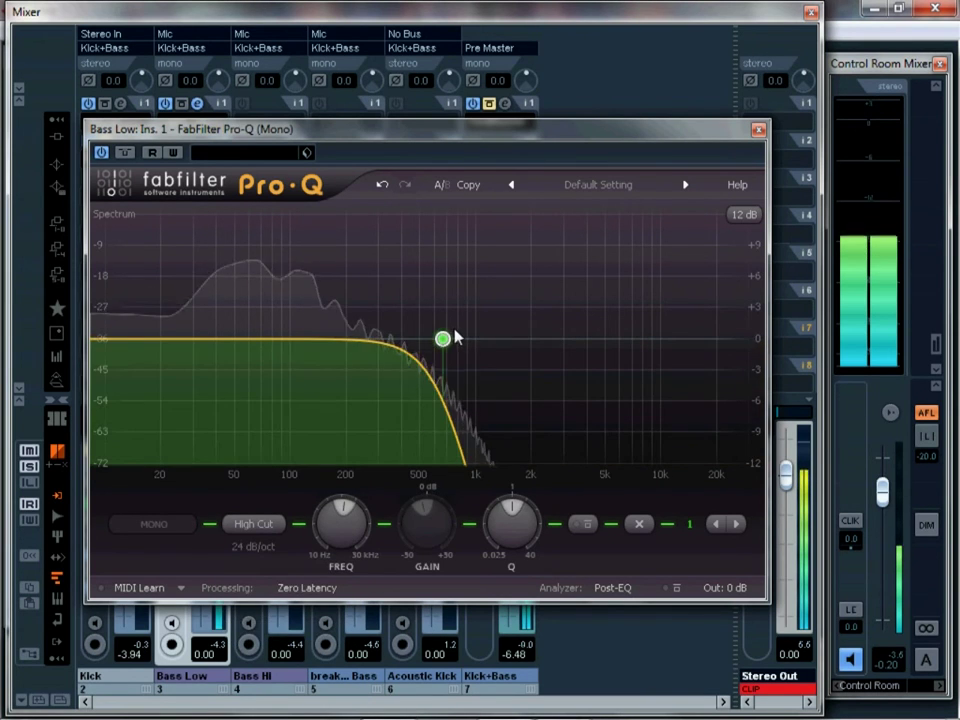
Step: Give the high cut a 48 dB/oct slope, set a 30 dB display range, and place it near 222 Hz
left_click_drag(443, 339, 360, 326)
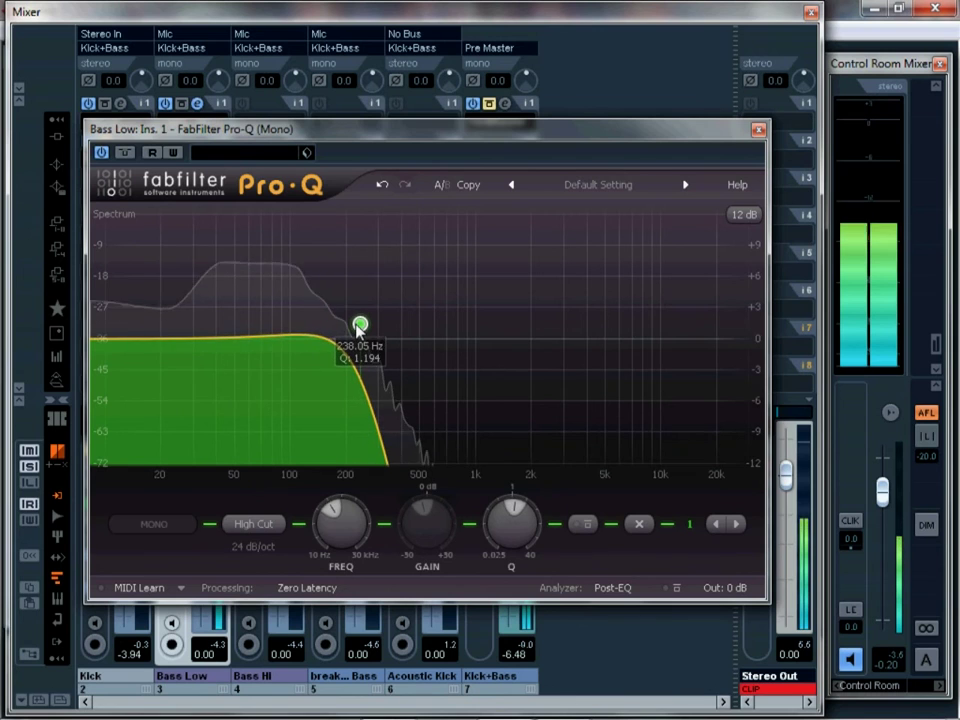
left_click(262, 547)
left_click(285, 630)
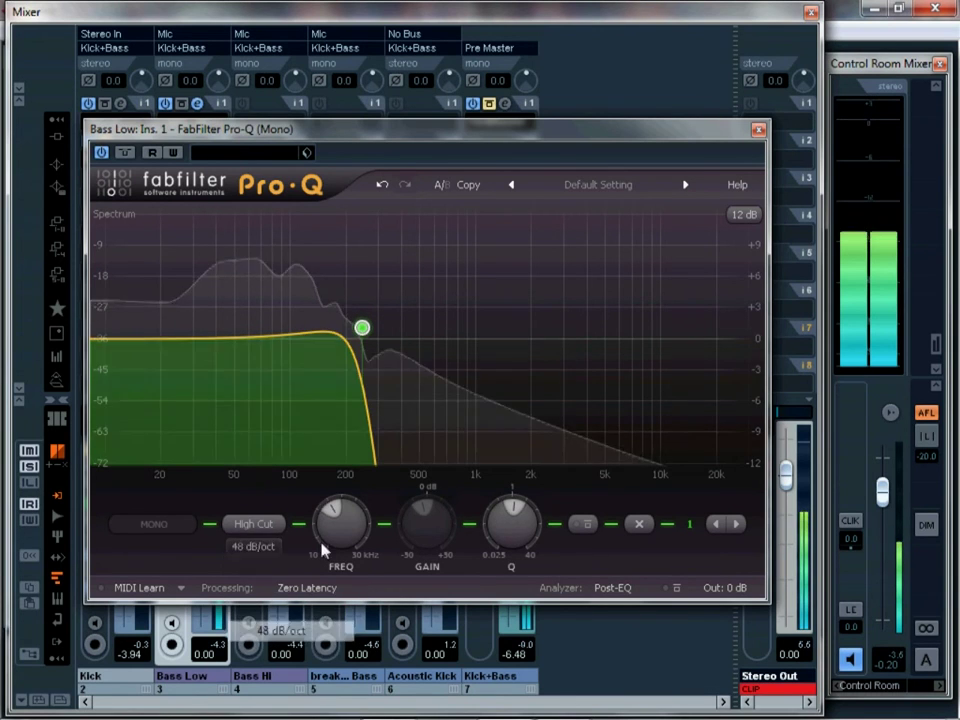
left_click(743, 215)
left_click(765, 278)
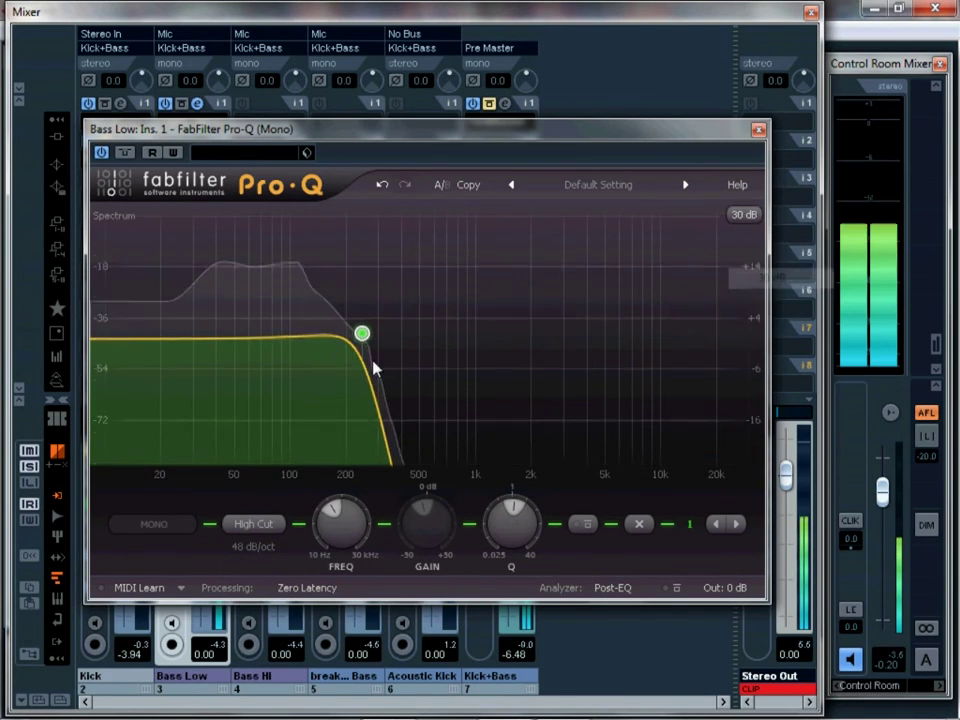
left_click_drag(359, 342, 348, 341)
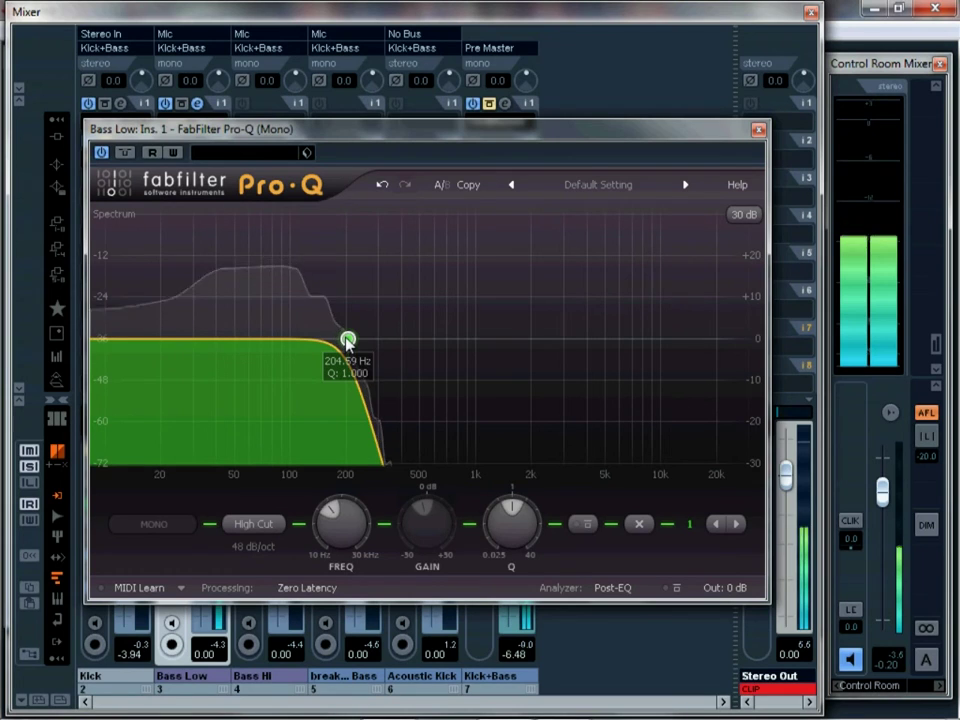
left_click_drag(397, 338, 400, 338)
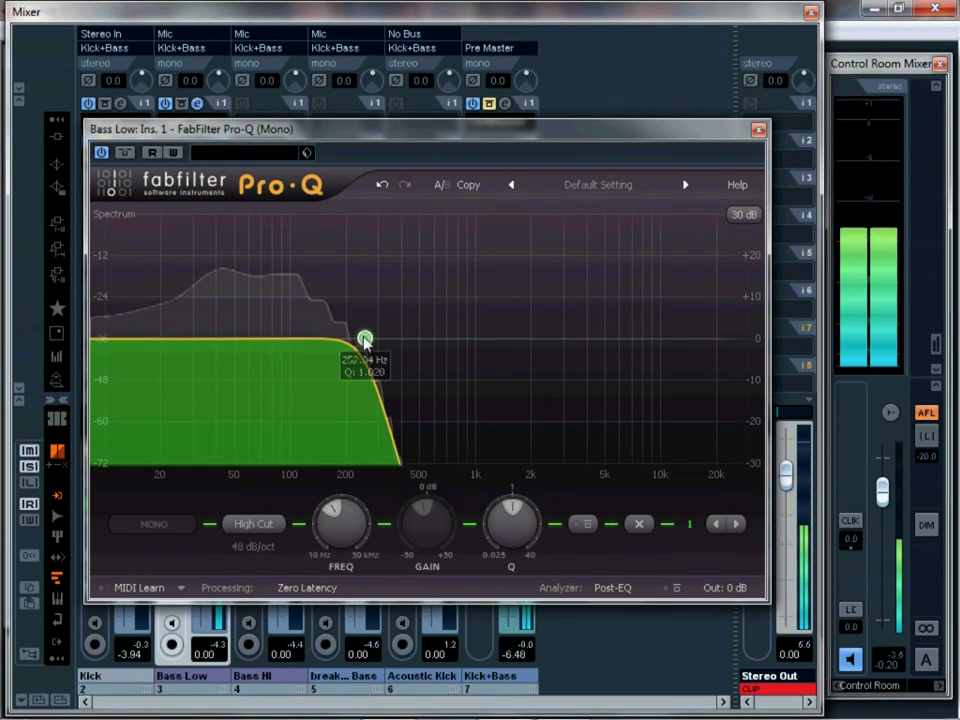
left_click_drag(362, 340, 355, 342)
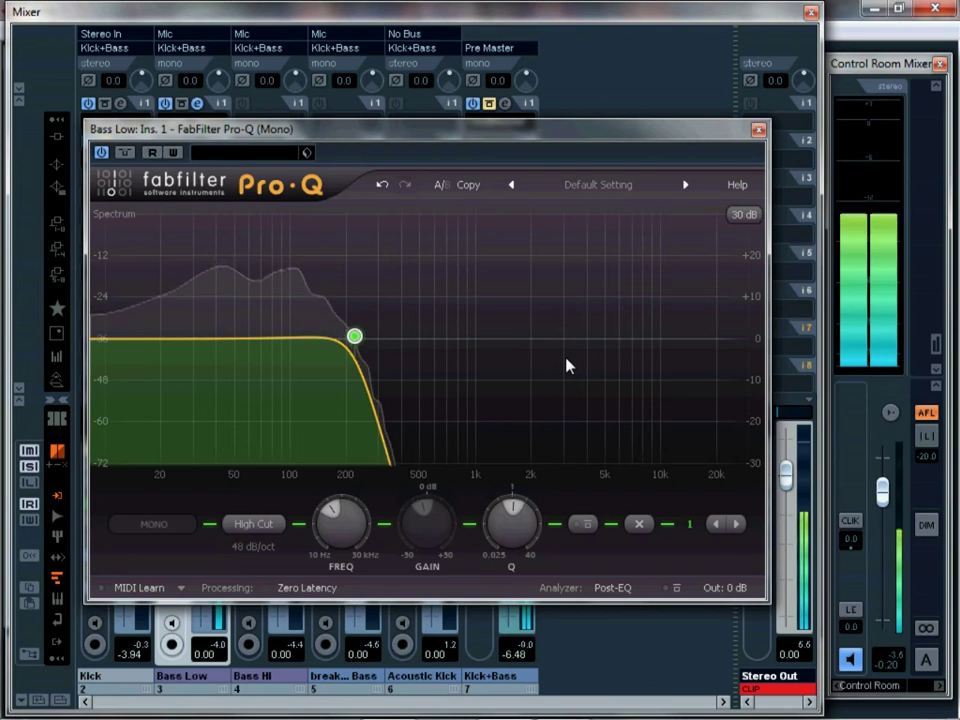
Step: Close Bass Low's EQ, solo Bass Hi, and load FabFilter Pro-Q (Mono) in its insert 1
left_click(758, 131)
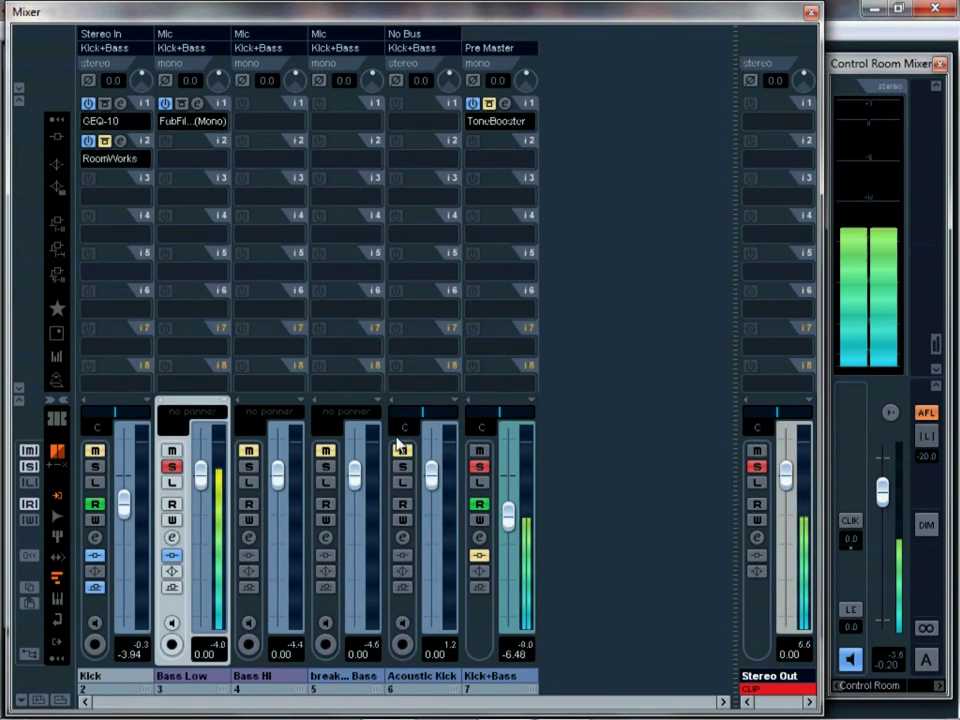
left_click(247, 466)
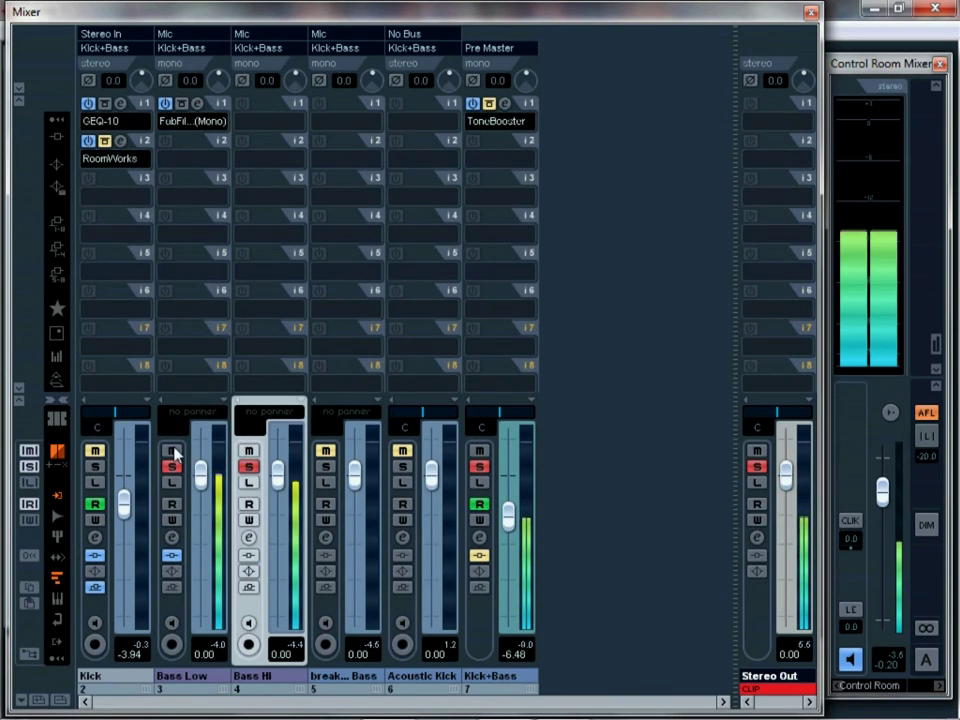
left_click(253, 132)
mouse_move(355, 371)
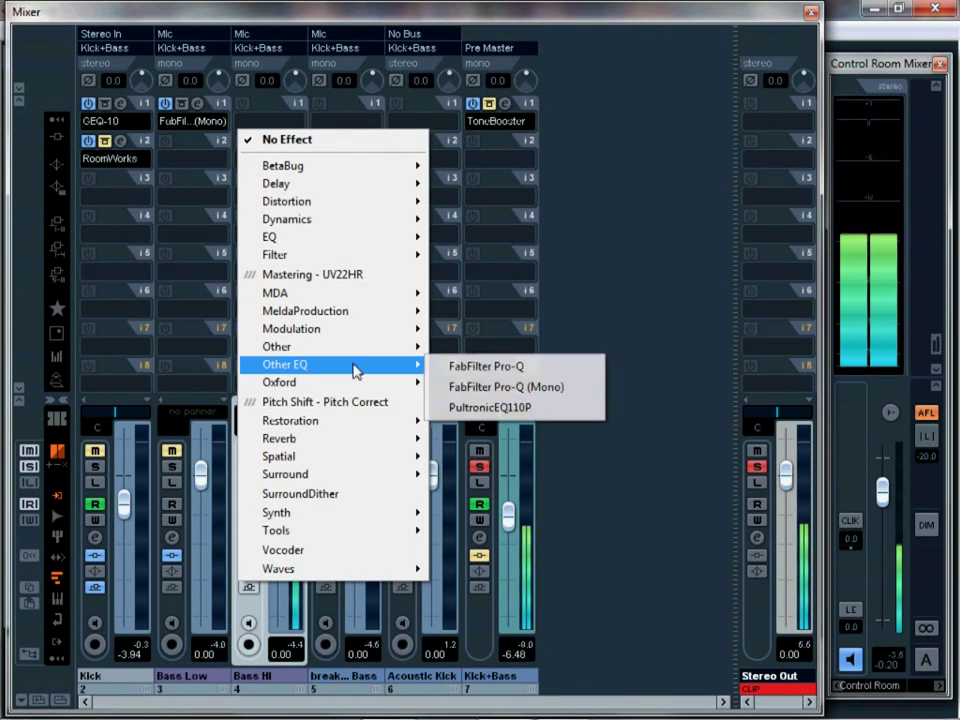
left_click(512, 387)
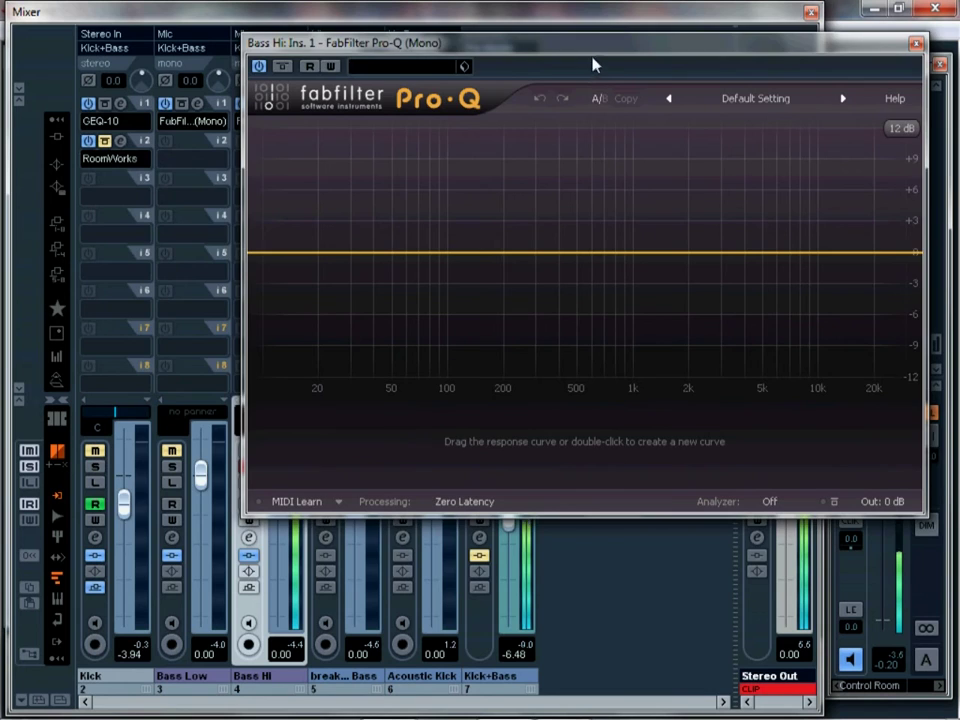
left_click_drag(593, 65, 470, 130)
Step: Create a band near 57 Hz and make it a 48 dB/oct Low Cut
left_click_drag(285, 320, 280, 364)
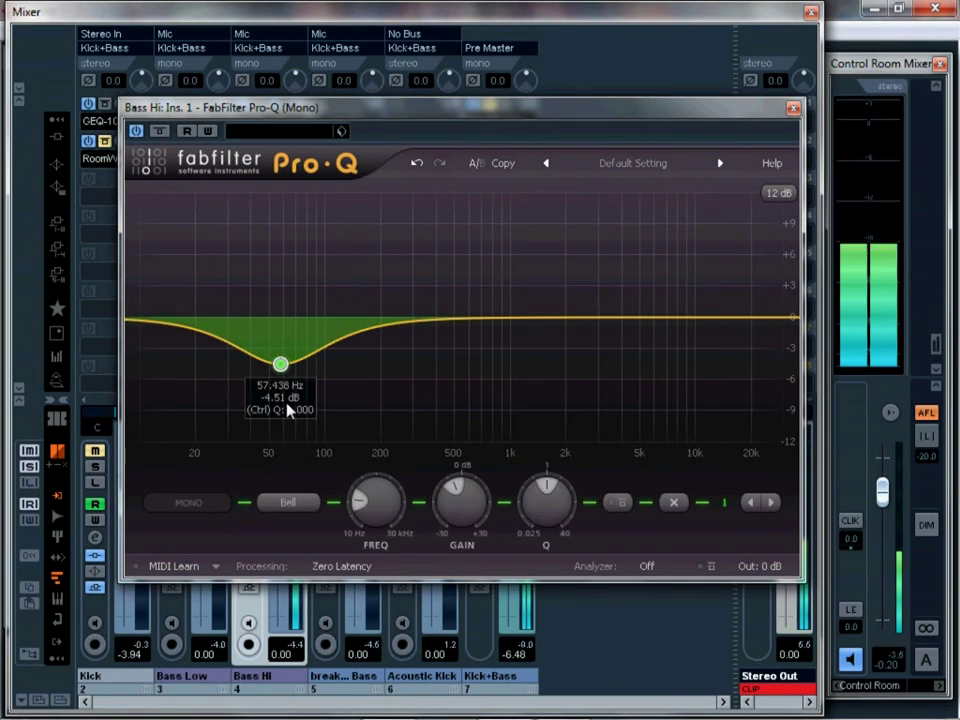
left_click(288, 503)
left_click(298, 567)
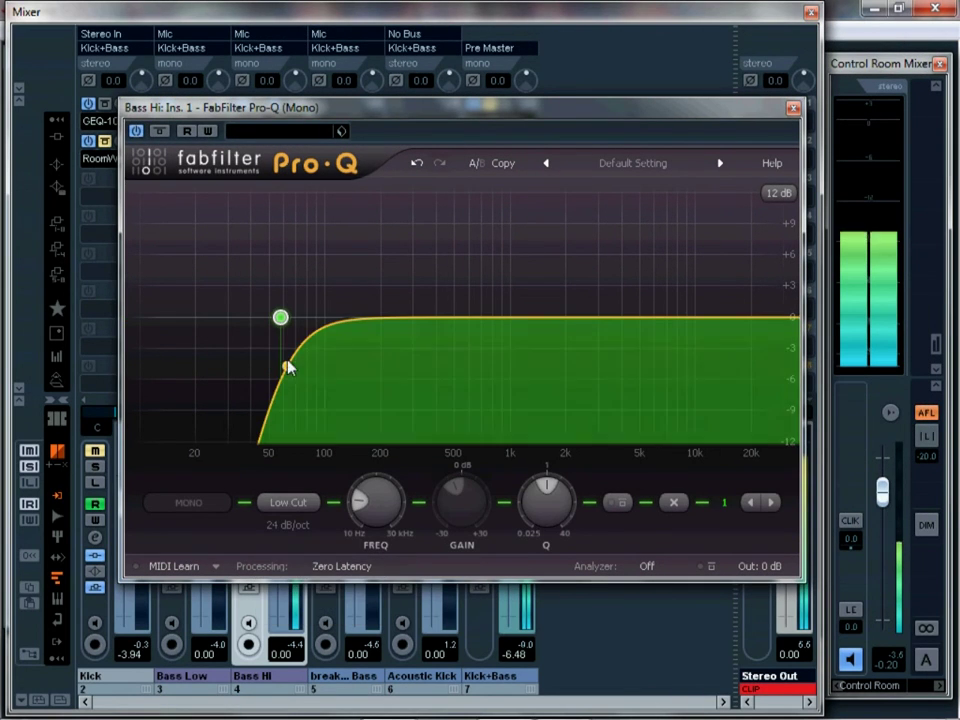
left_click(288, 526)
left_click(312, 609)
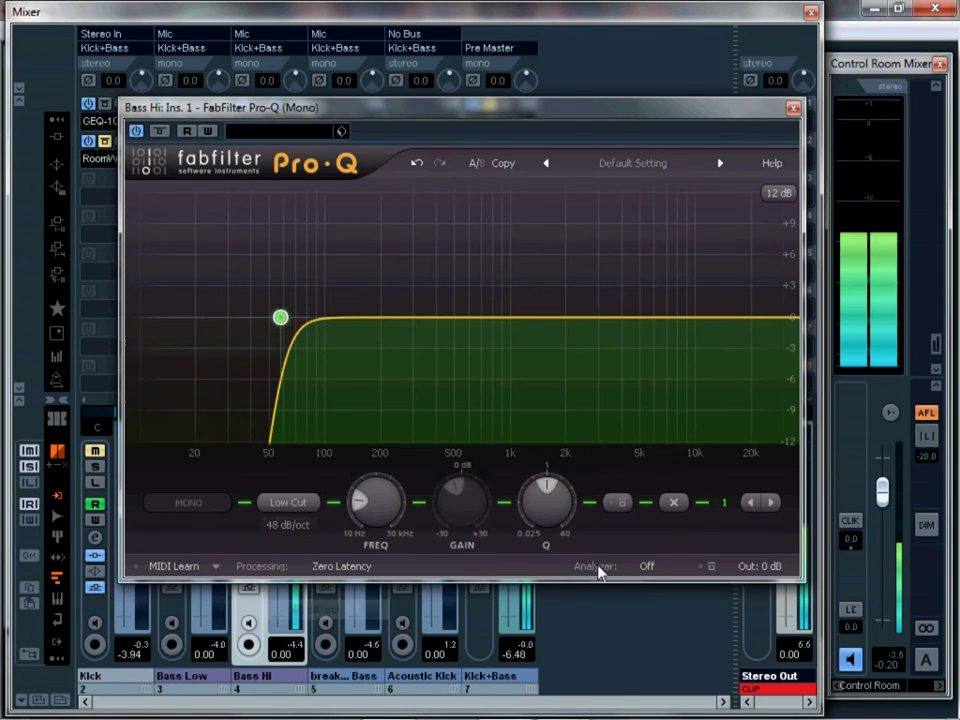
Step: Show the post-EQ analyzer, set the low cut near 170-180 Hz, and add a gentle high shelf
left_click(645, 566)
left_click(648, 690)
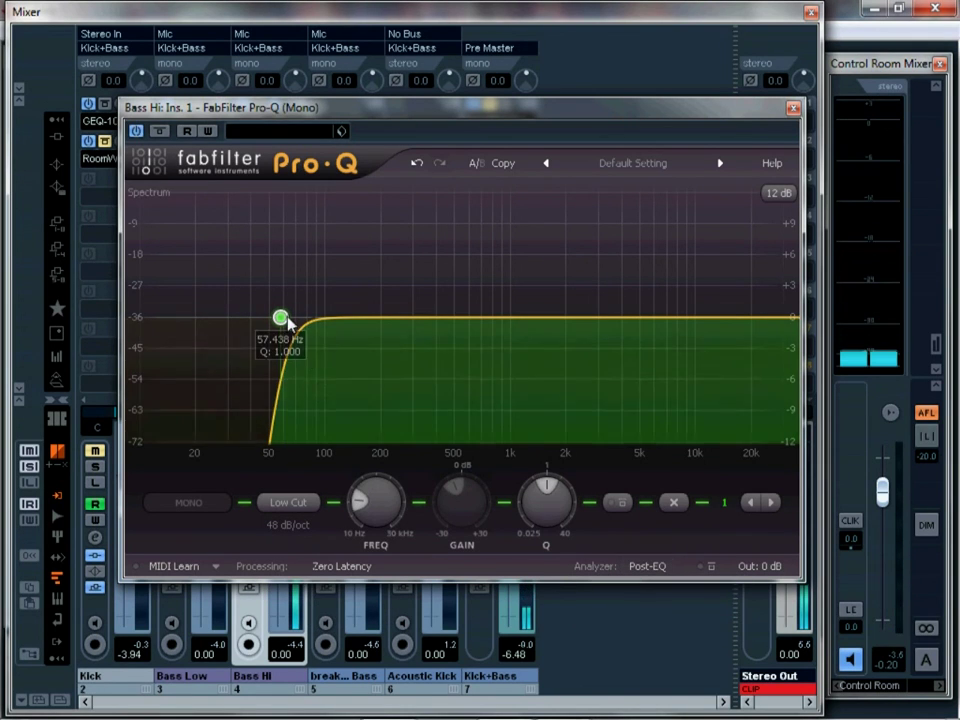
left_click_drag(281, 318, 371, 315)
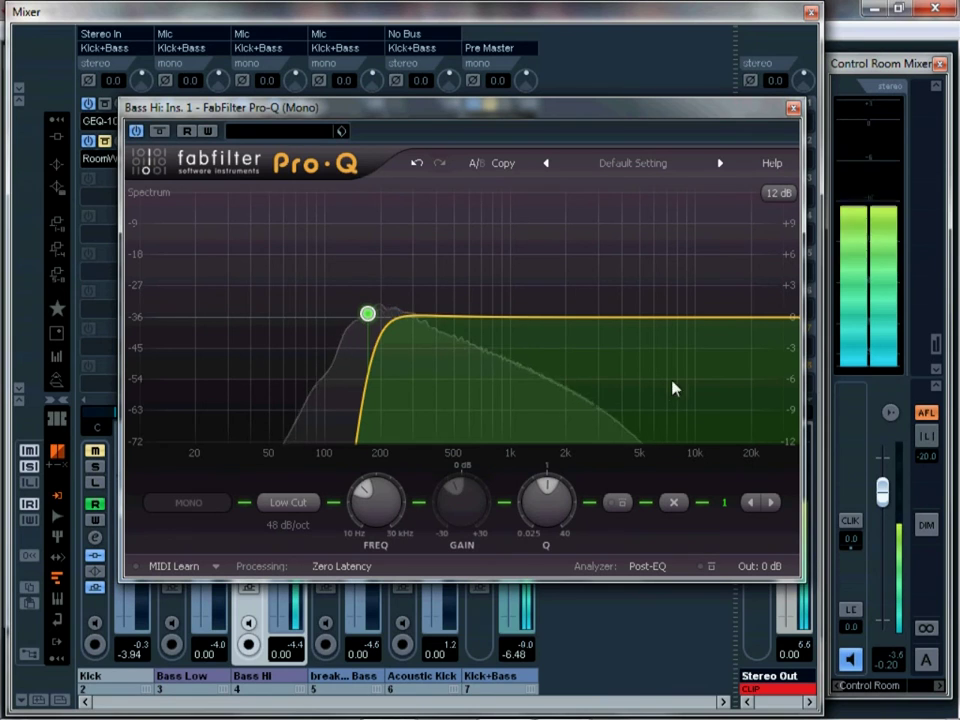
left_click_drag(774, 322, 573, 300)
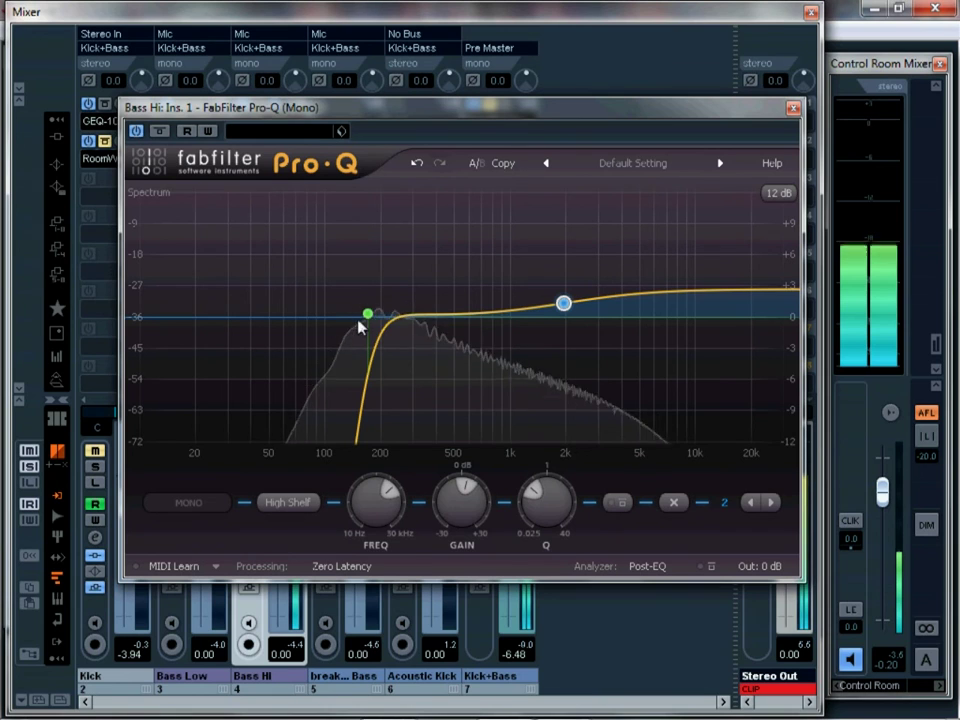
left_click_drag(367, 315, 362, 314)
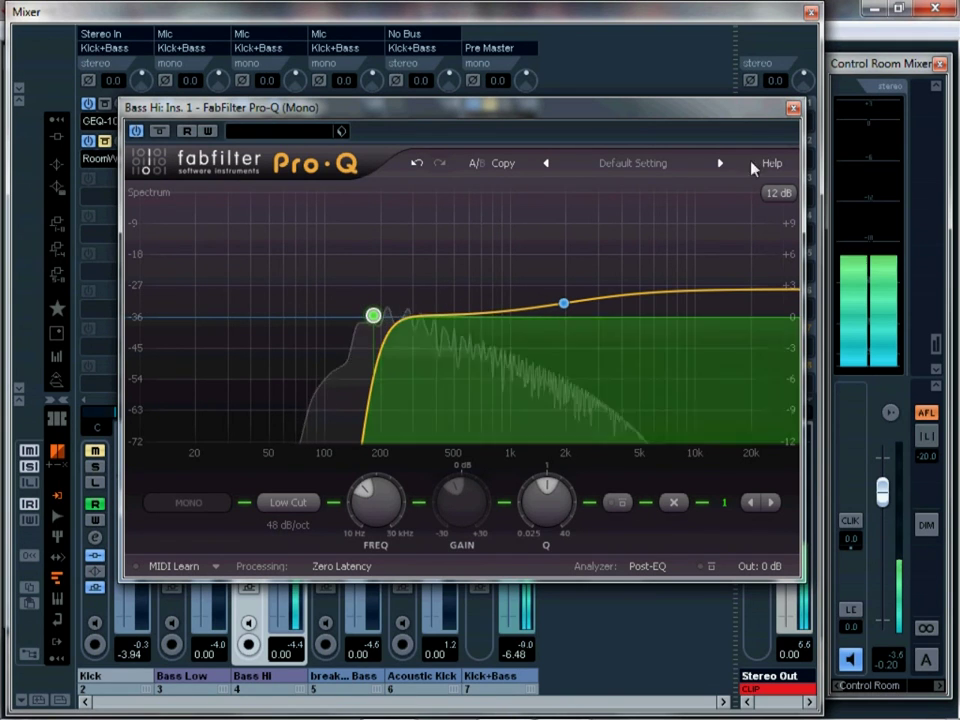
Step: Solo Bass Low, reopen Bass Hi's Pro-Q, and move its low cut to about 212 Hz
left_click(793, 107)
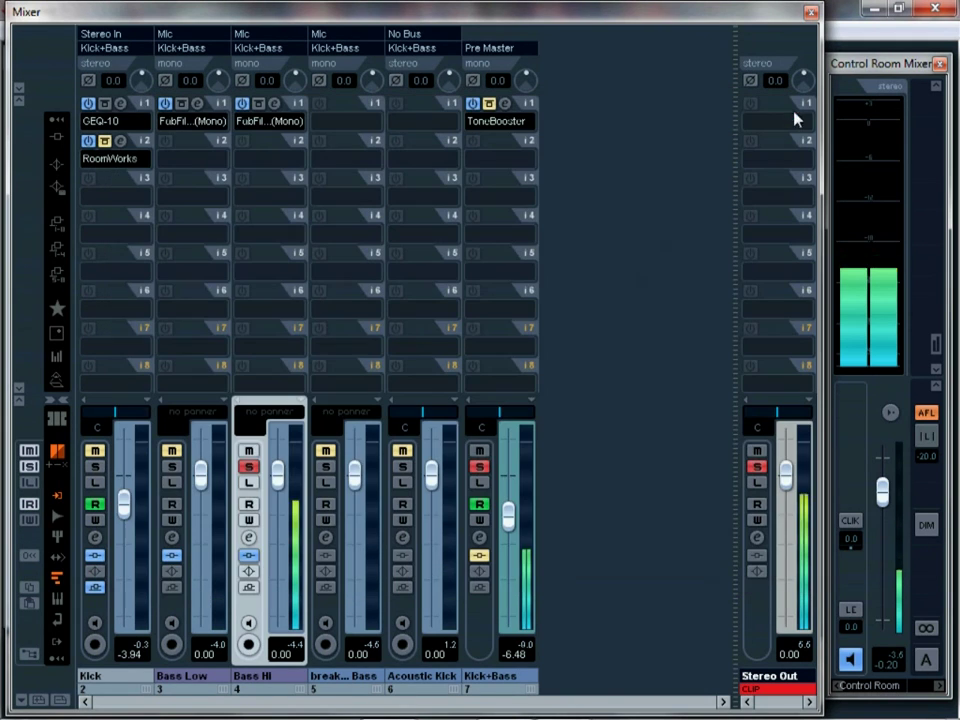
left_click(171, 467)
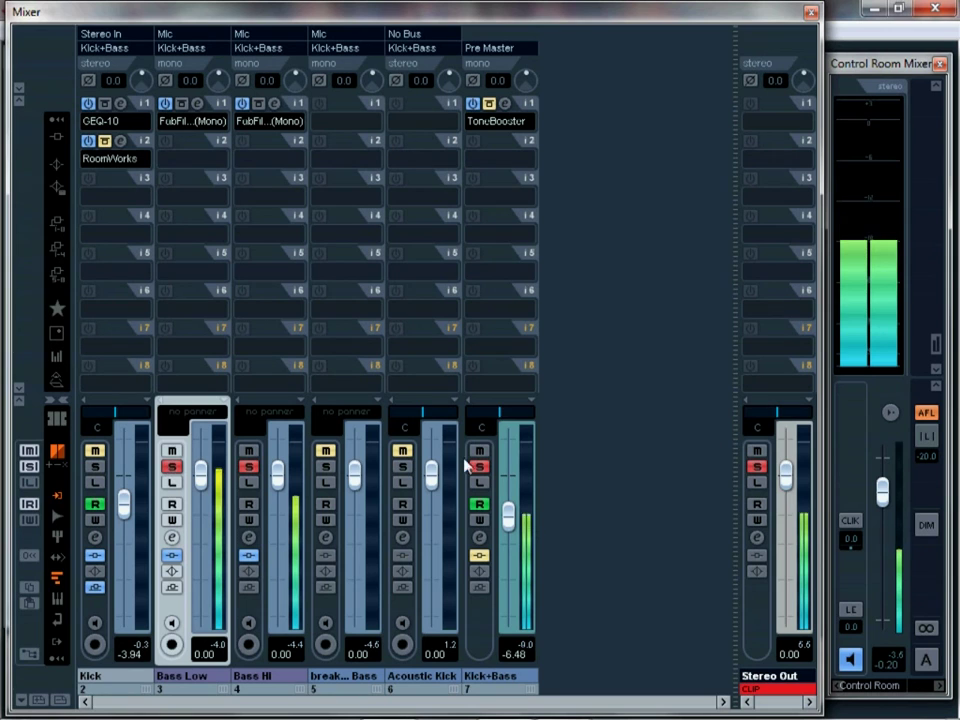
left_click(271, 109)
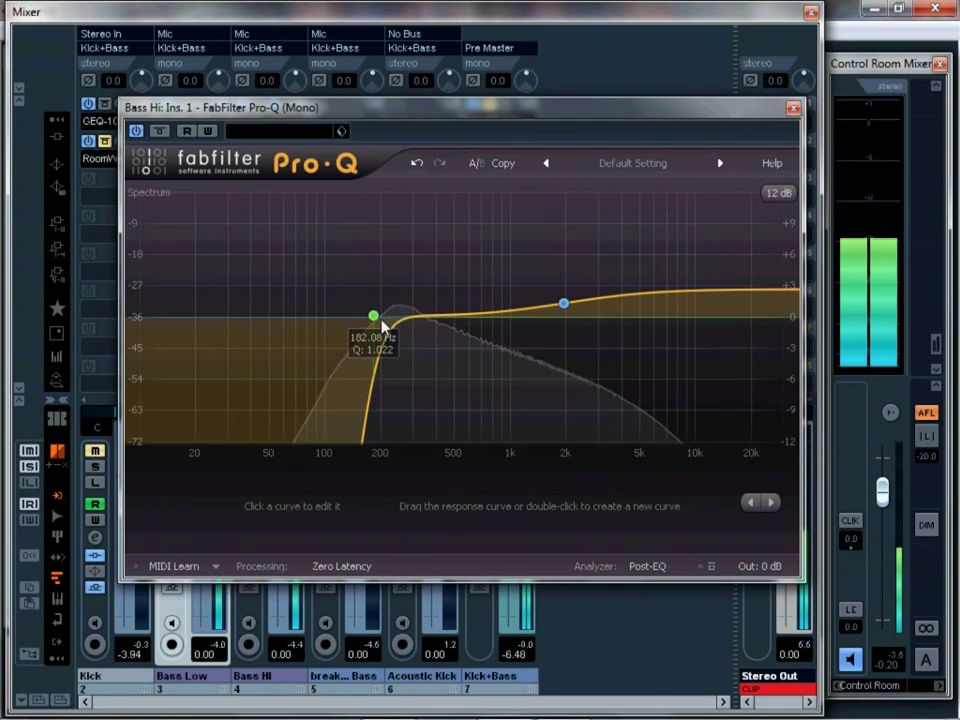
mouse_move(380, 320)
left_mouse_down()
mouse_move(341, 316)
mouse_move(381, 317)
left_mouse_up()
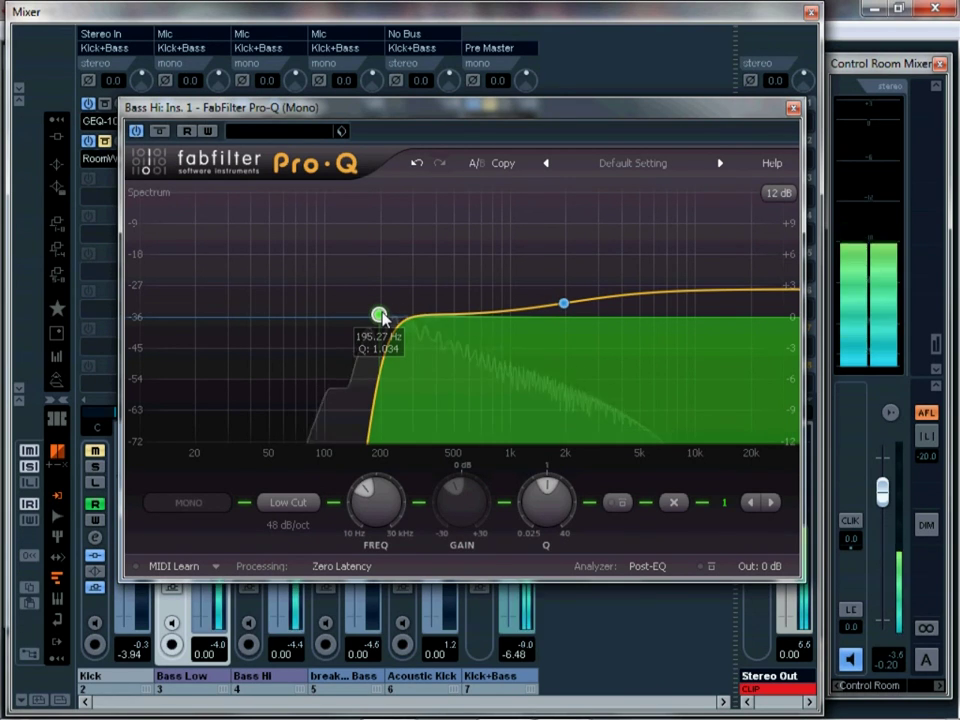
left_click_drag(381, 318, 332, 317)
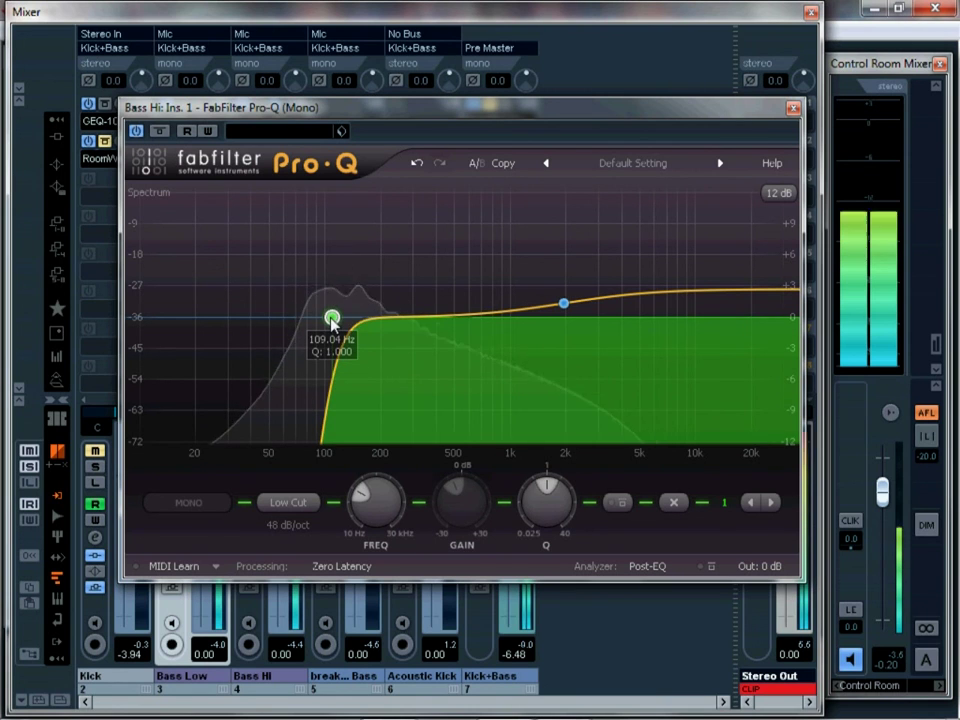
left_click_drag(333, 315, 386, 317)
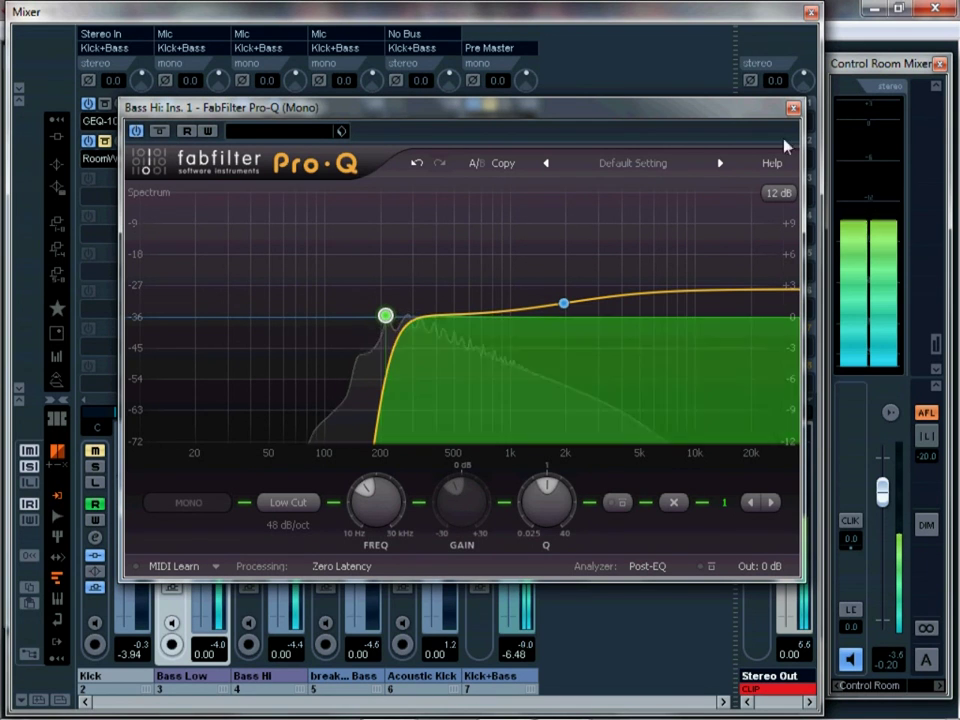
Step: Arrange the Bass Low and Bass Hi Pro-Q windows side by side to compare, then close both
left_click_drag(450, 107, 585, 102)
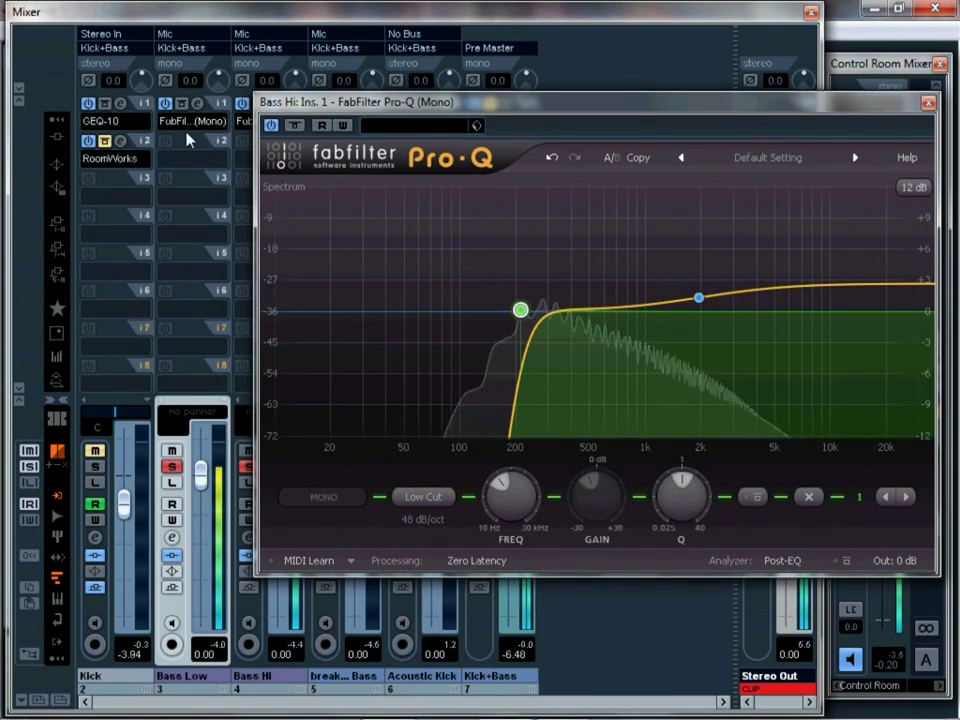
left_click(198, 103)
left_click(850, 117)
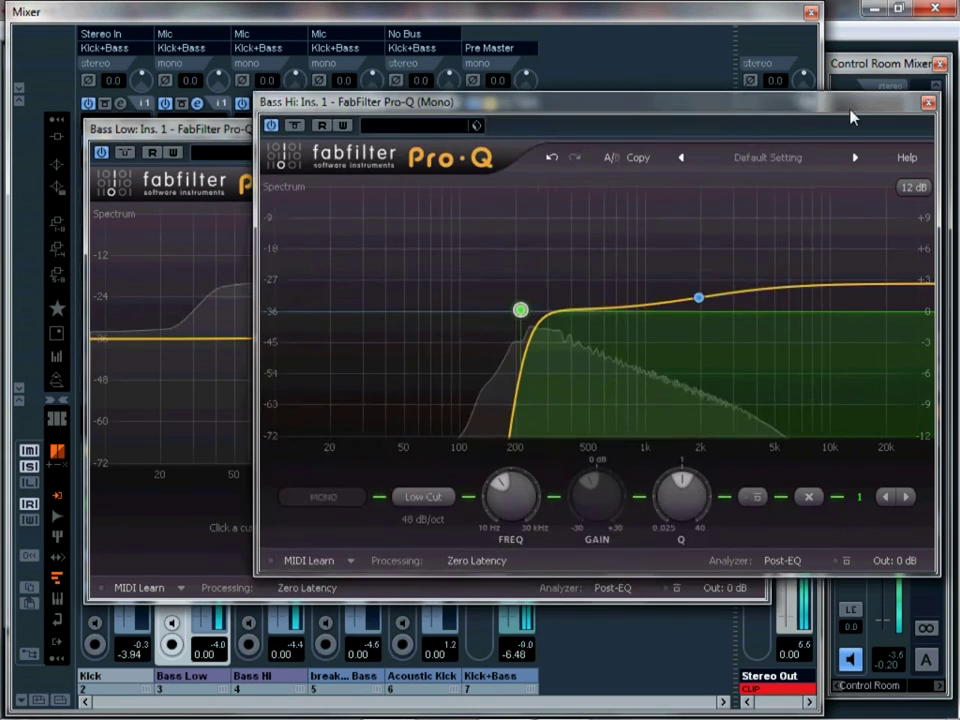
left_click_drag(850, 117, 618, 398)
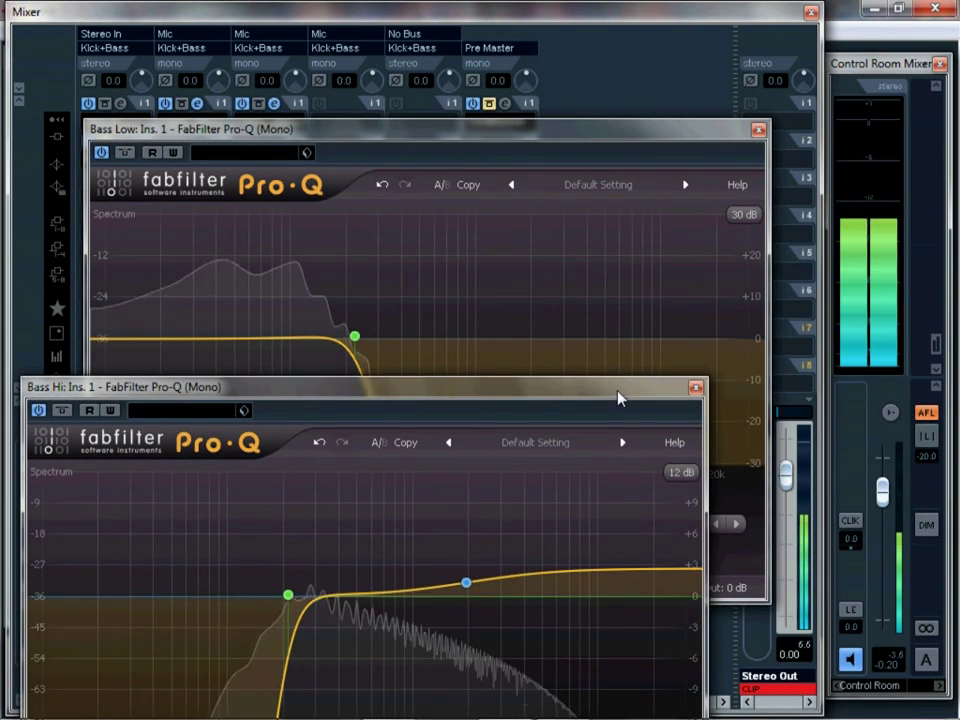
left_click_drag(336, 387, 531, 204)
left_click(758, 129)
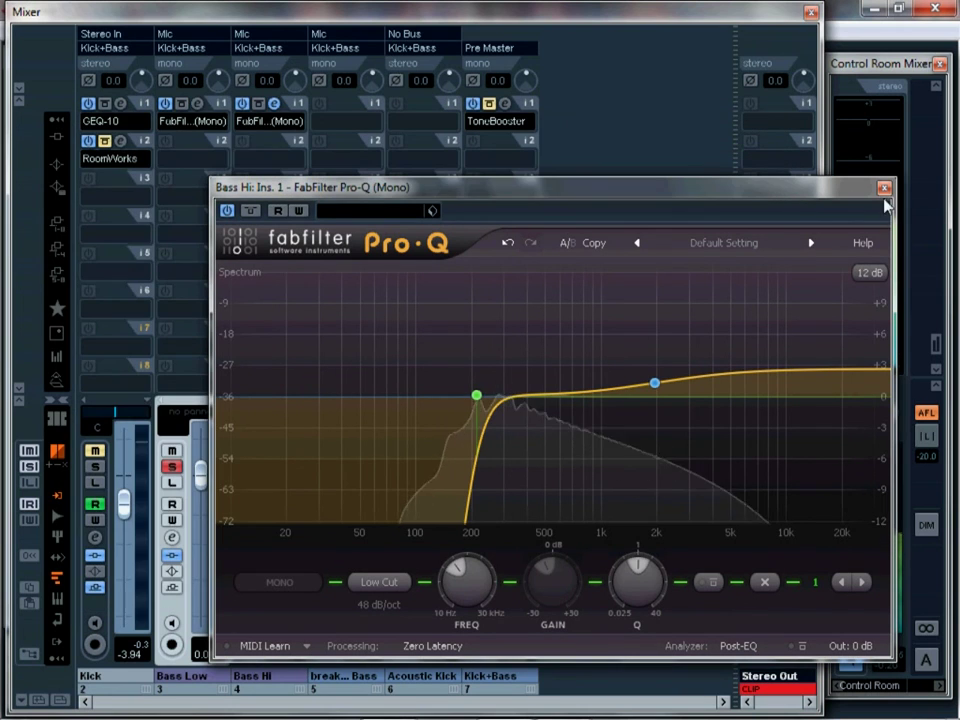
left_click(884, 188)
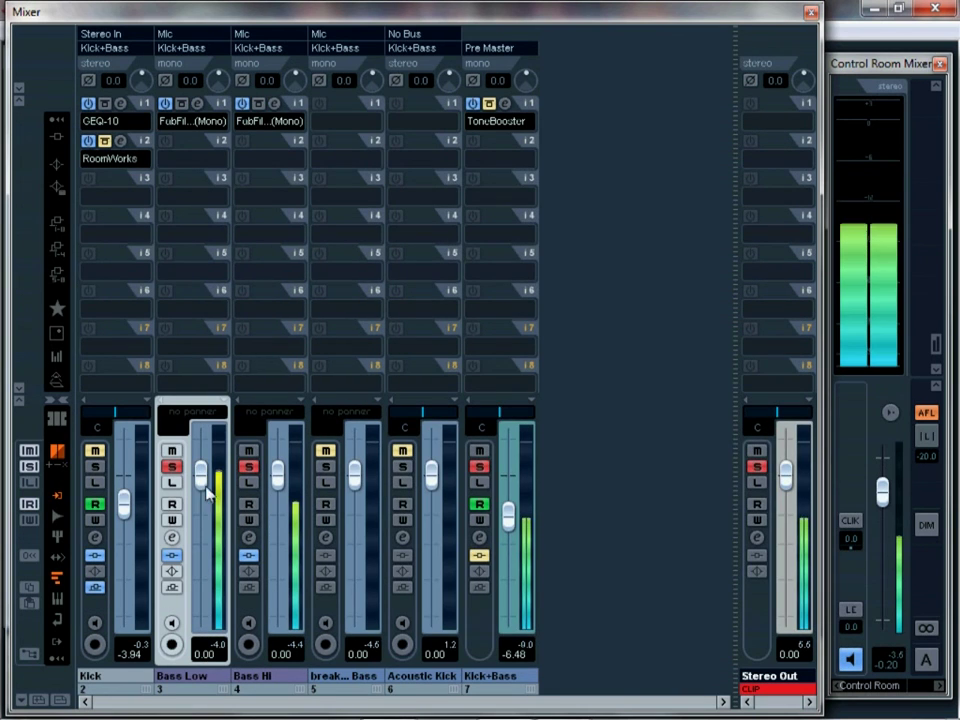